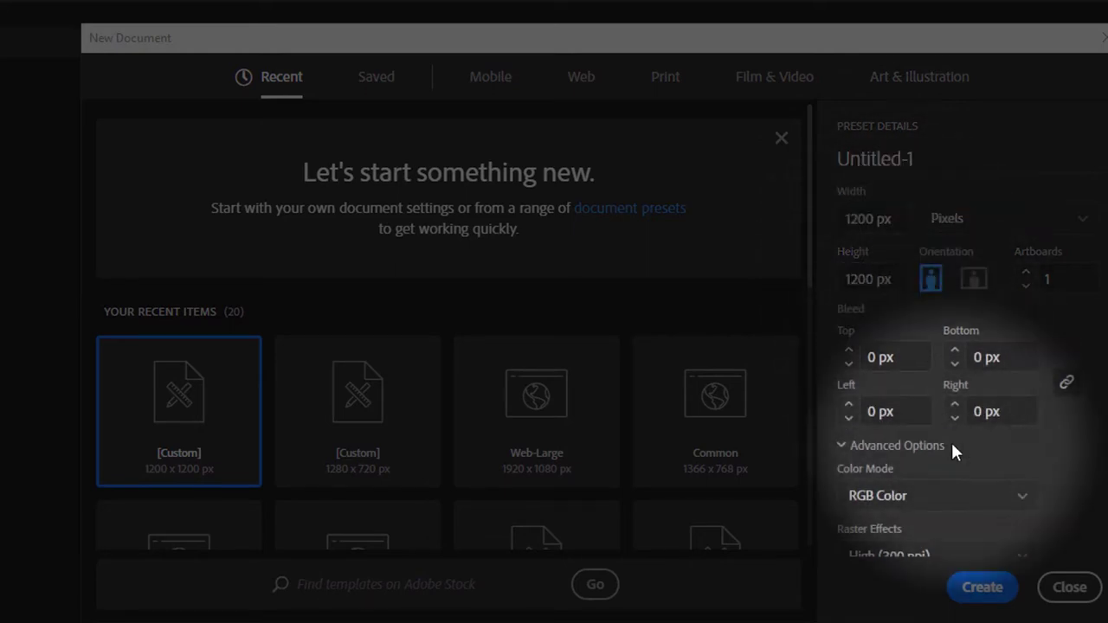
# Create a new 1200 × 1200 px RGB document.
pyautogui.click(983, 588)
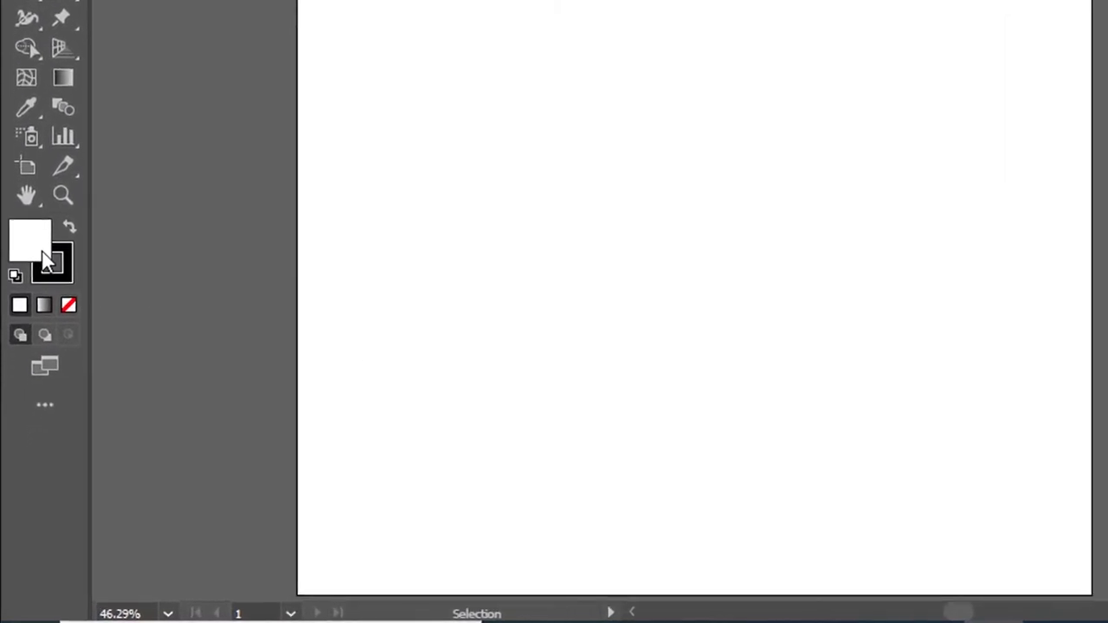
# Draw a centred 990 × 990 px square with no fill and a 1 pt black stroke.
pyautogui.click(70, 305)
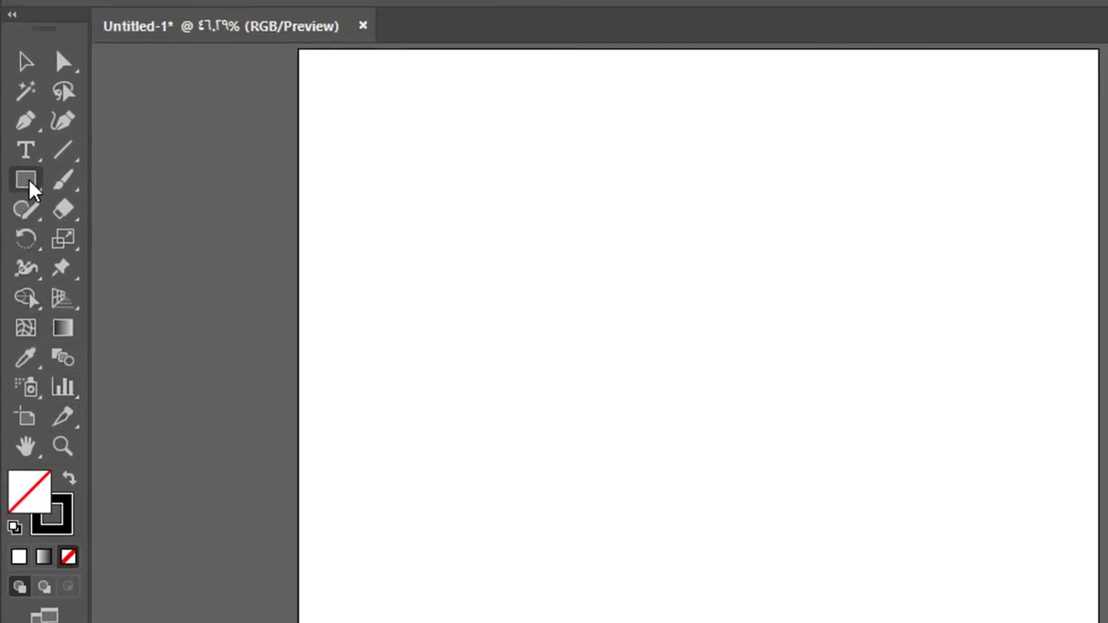
pyautogui.click(28, 184)
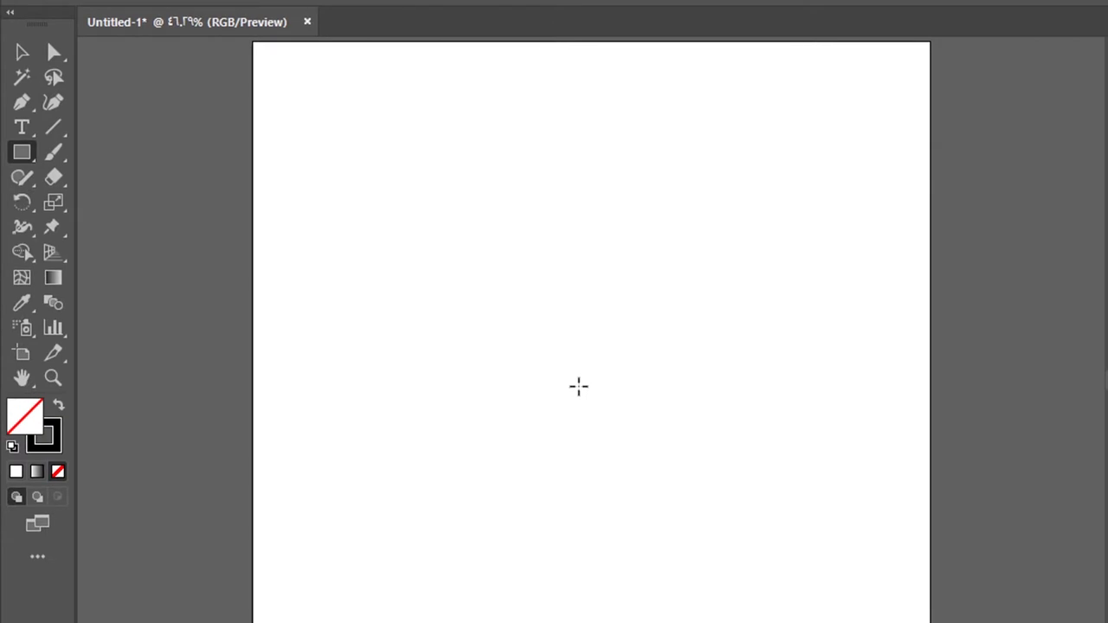
pyautogui.moveTo(591, 384)
pyautogui.mouseDown()
pyautogui.moveTo(744, 133)
pyautogui.moveTo(623, 135)
pyautogui.mouseUp()
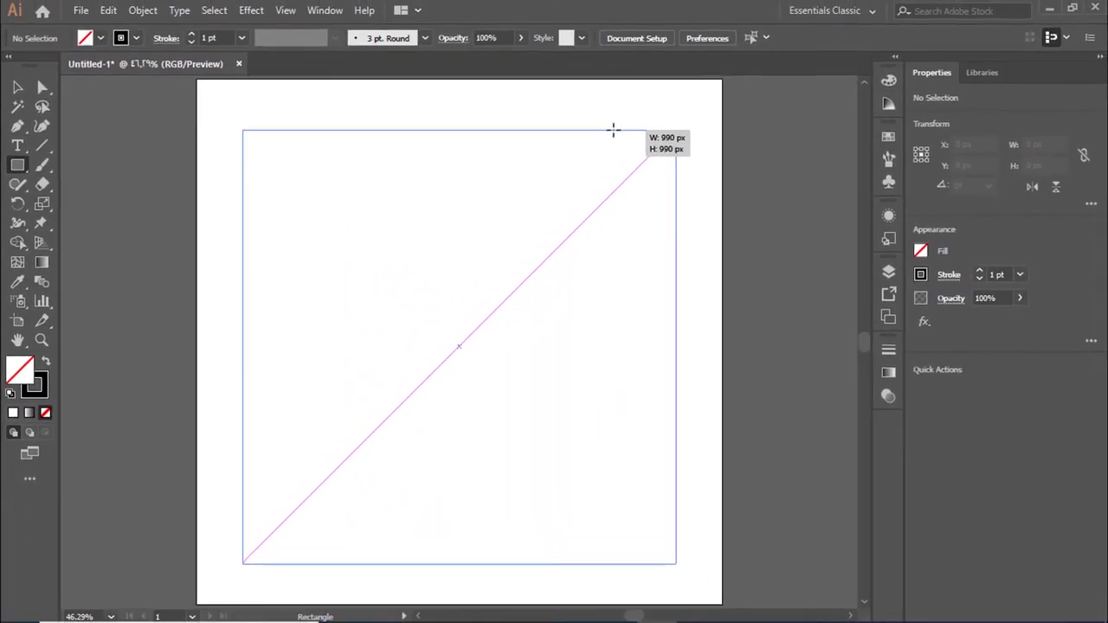
pyautogui.moveTo(542, 223); pyautogui.dragTo(542, 223)
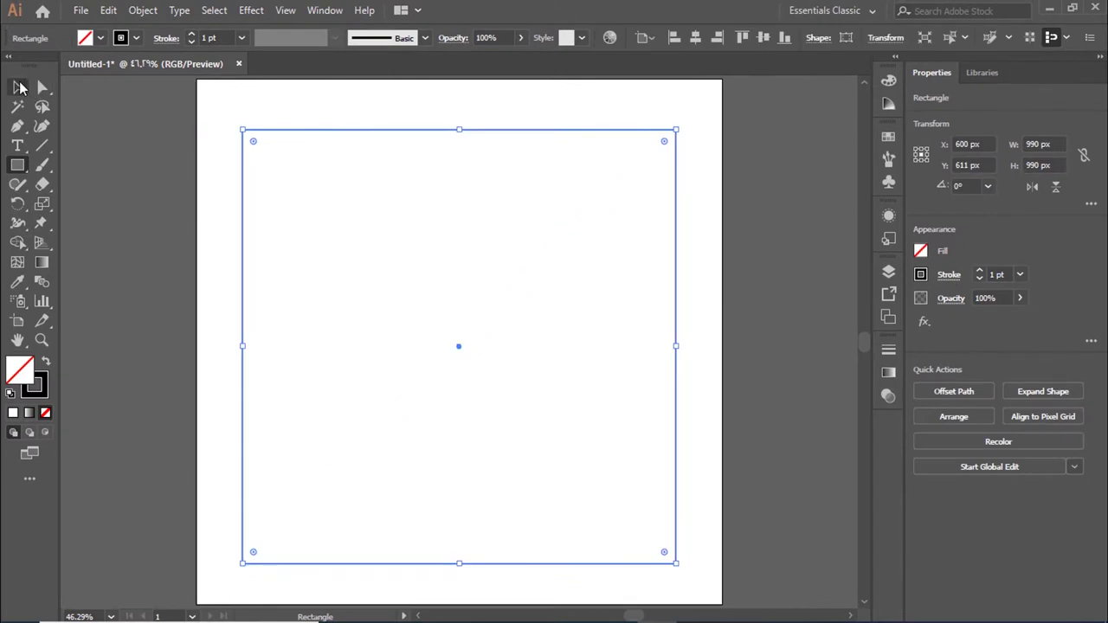
pyautogui.click(17, 88)
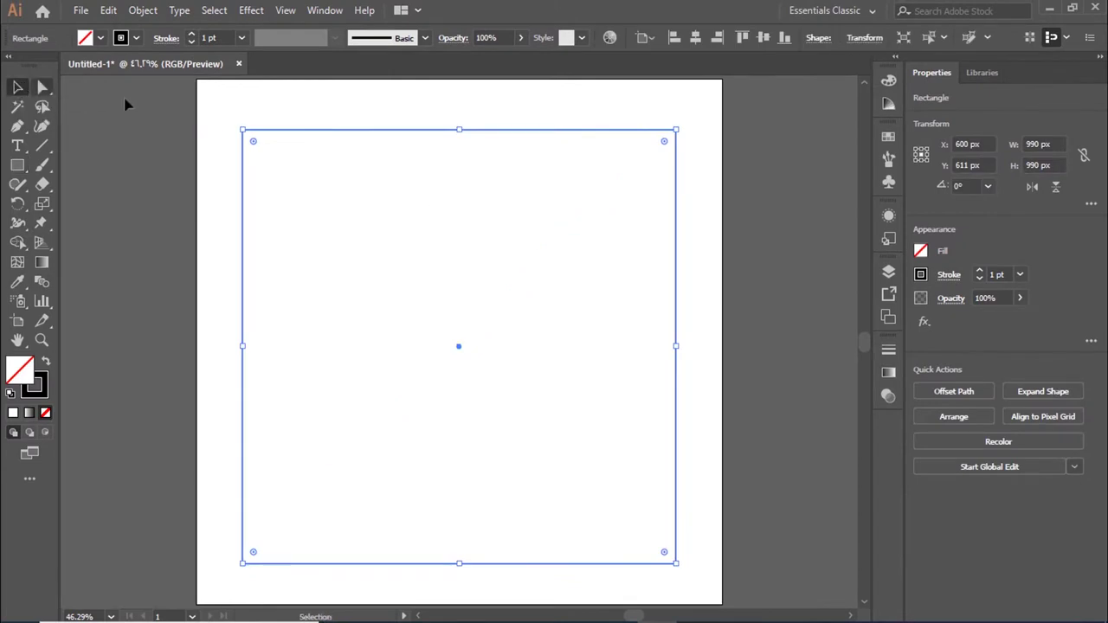
pyautogui.click(261, 110)
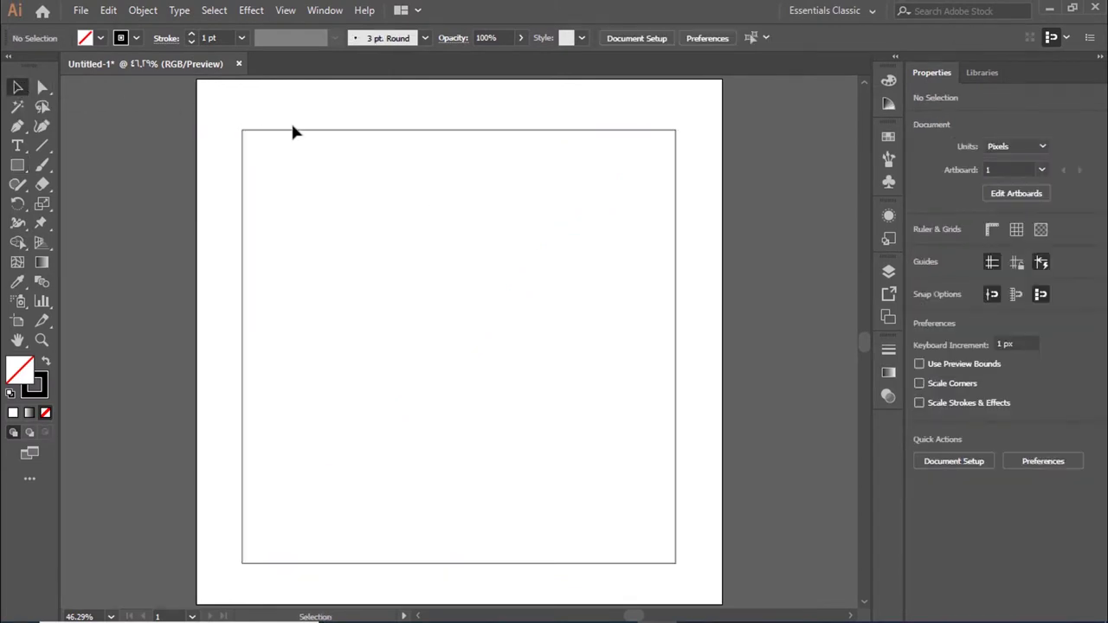
pyautogui.click(370, 131)
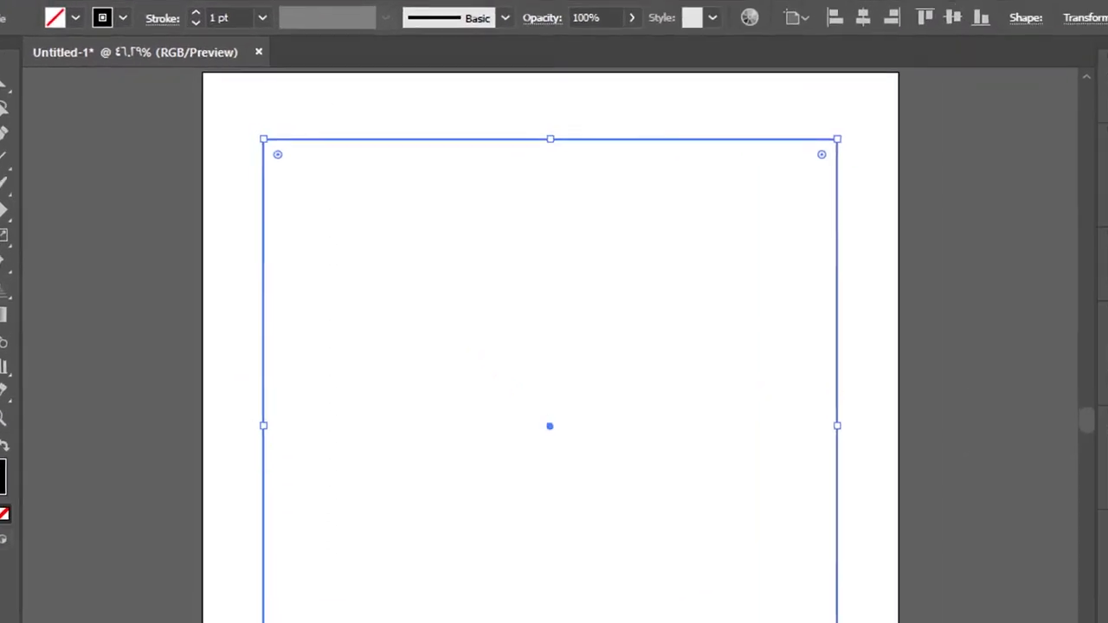
pyautogui.click(251, 10)
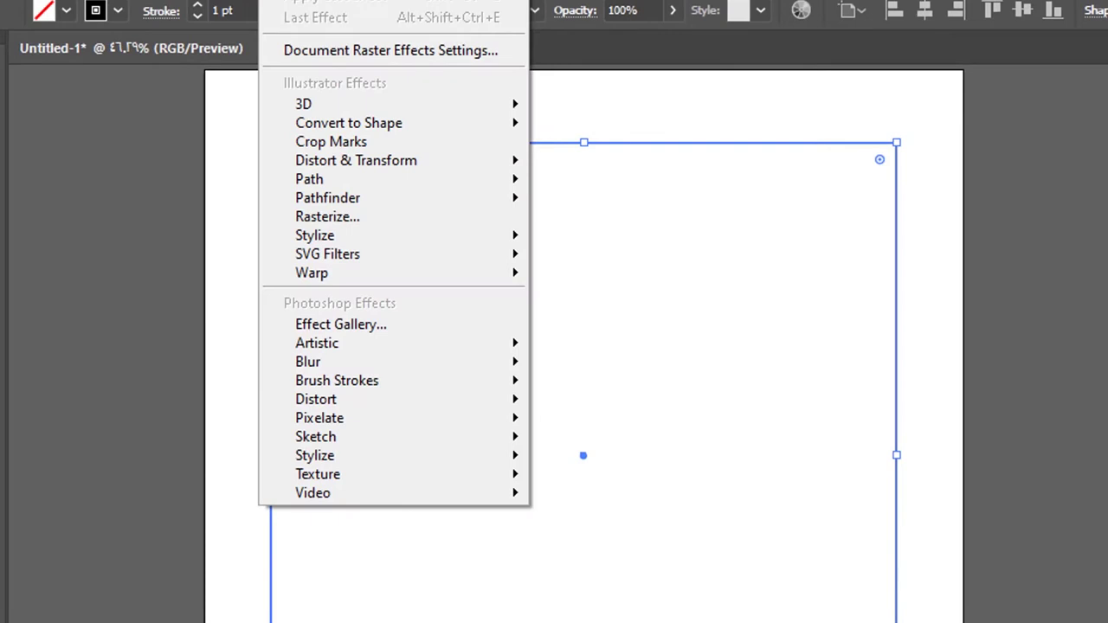
pyautogui.moveTo(356, 161)
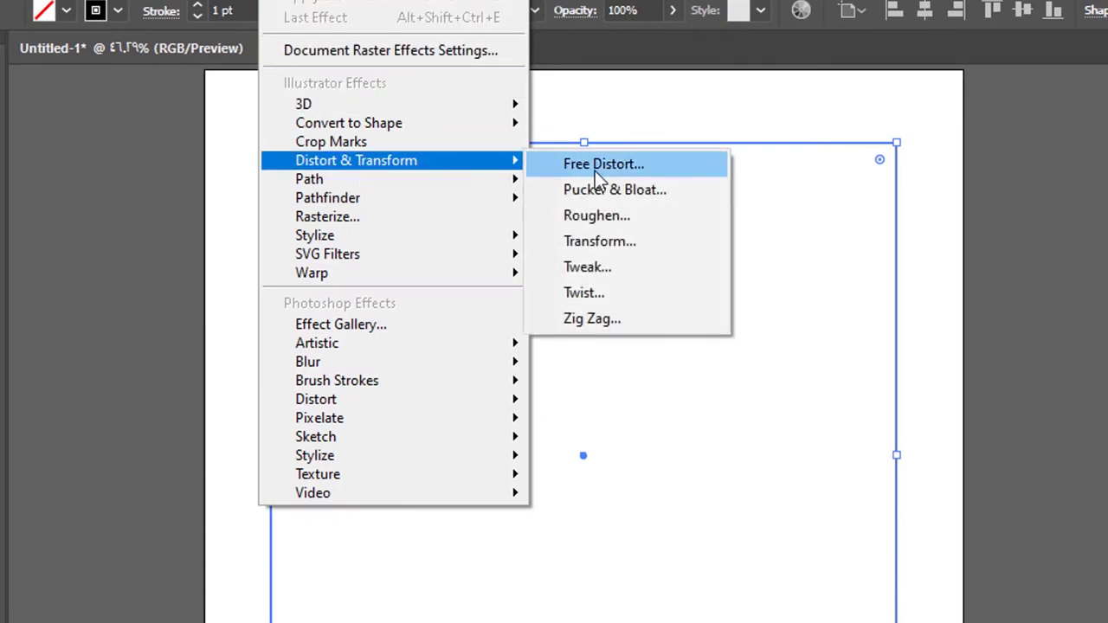
# Apply a Transform effect with 92% scale, 5° angle and 36 copies.
pyautogui.click(612, 241)
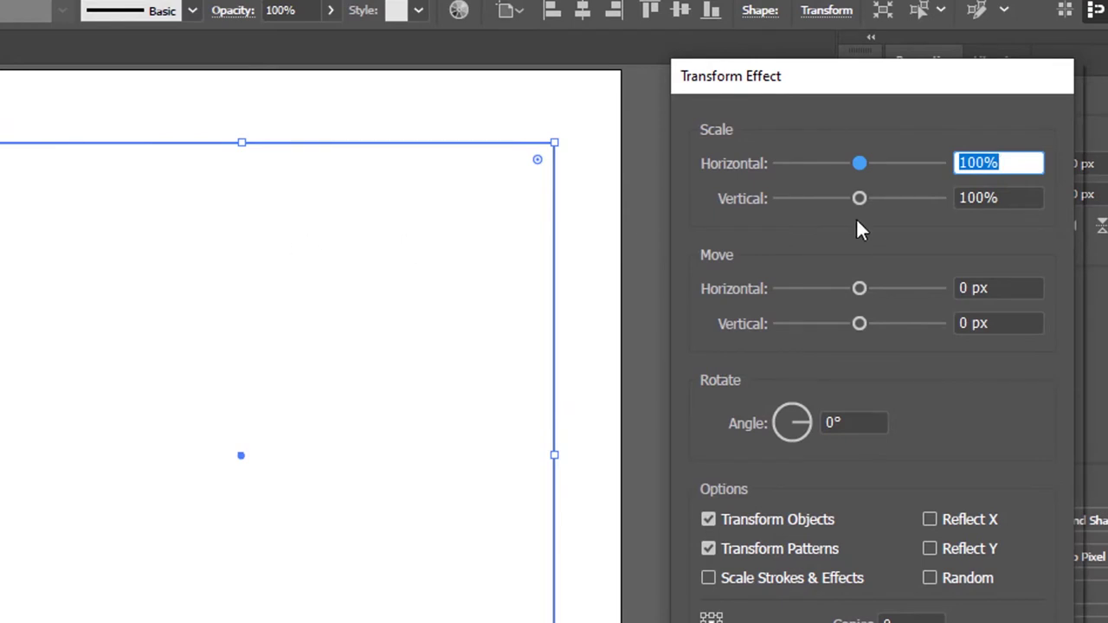
pyautogui.write('92')
pyautogui.press('Tab')
pyautogui.write('92')
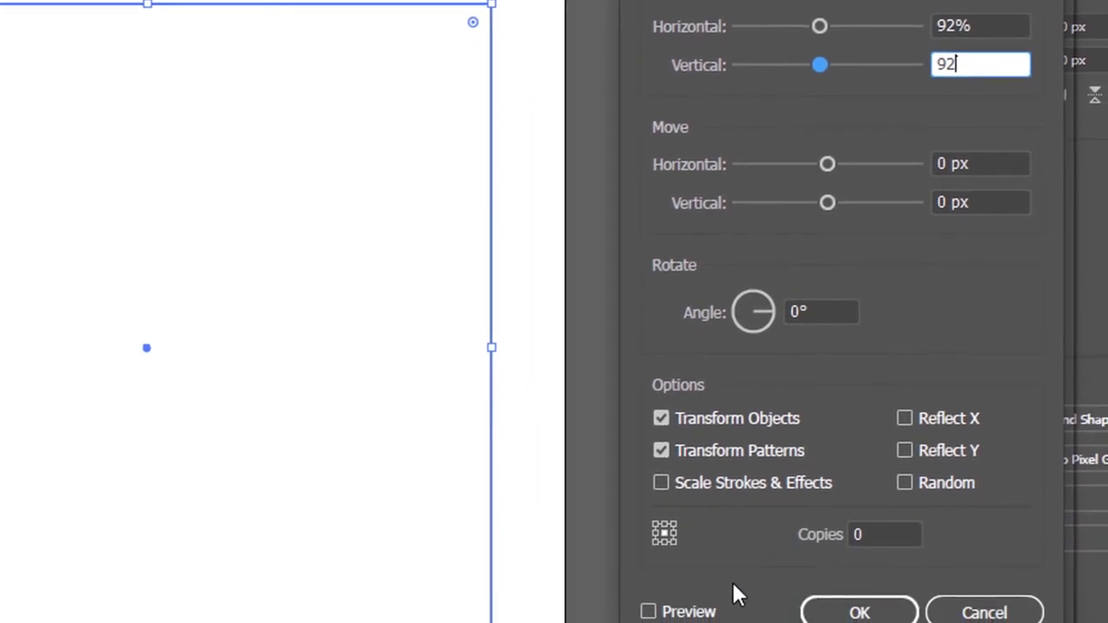
pyautogui.click(648, 612)
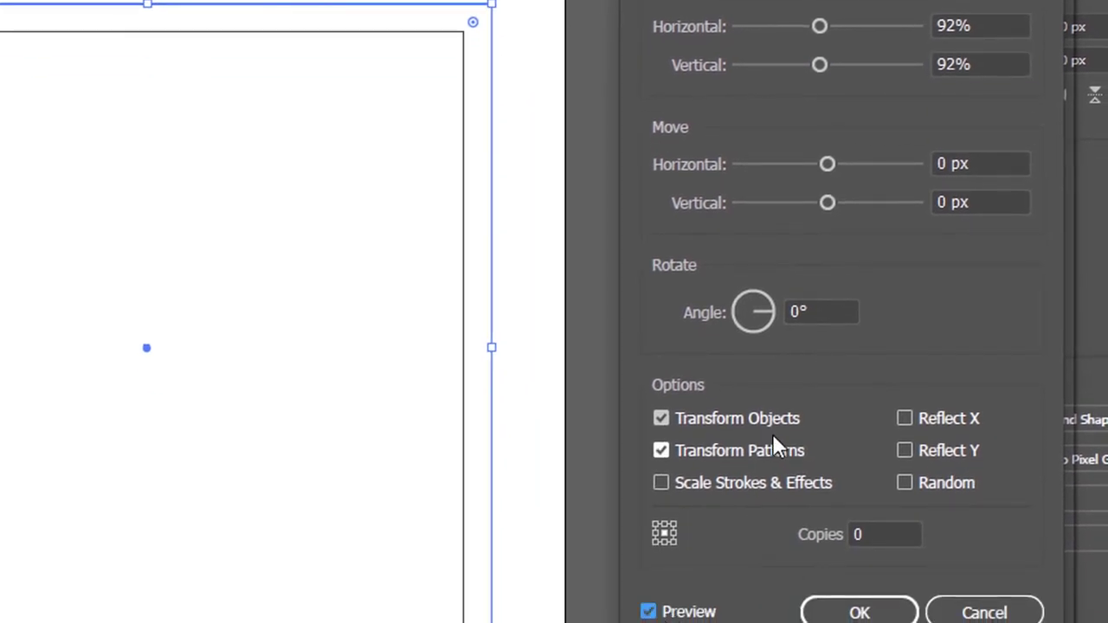
pyautogui.moveTo(834, 311); pyautogui.dragTo(759, 313)
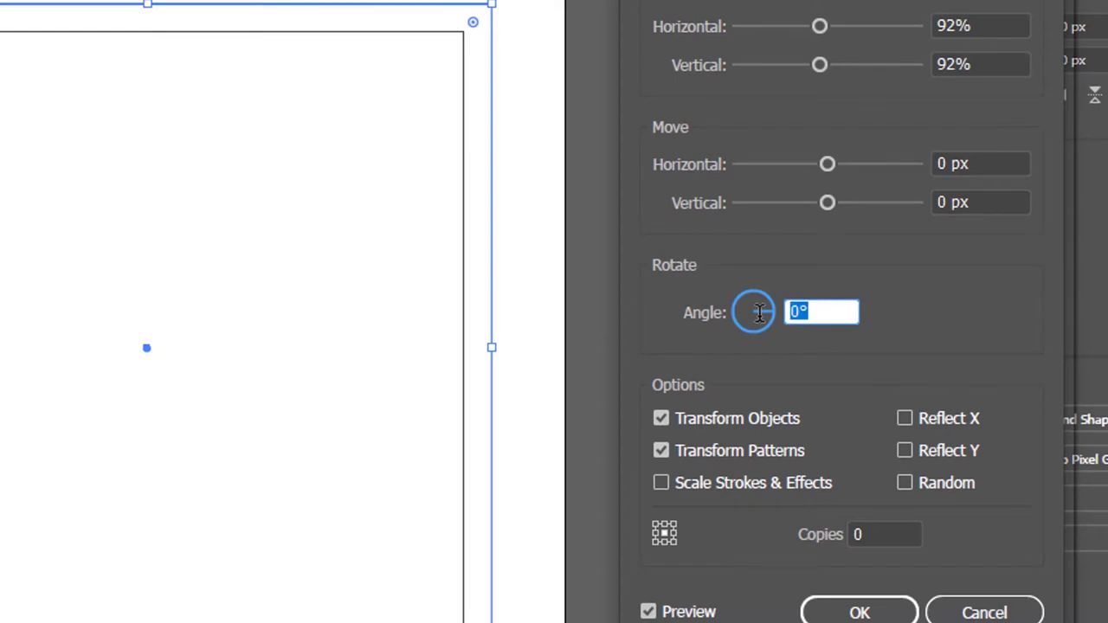
pyautogui.write('5')
pyautogui.press('Tab')
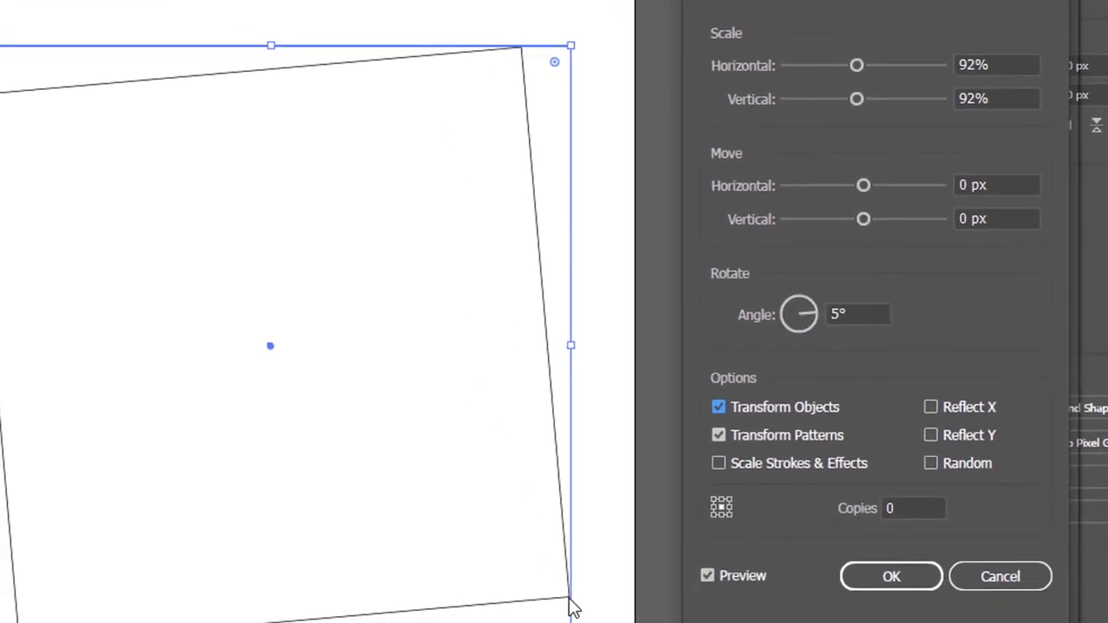
pyautogui.click(910, 509)
pyautogui.write('36')
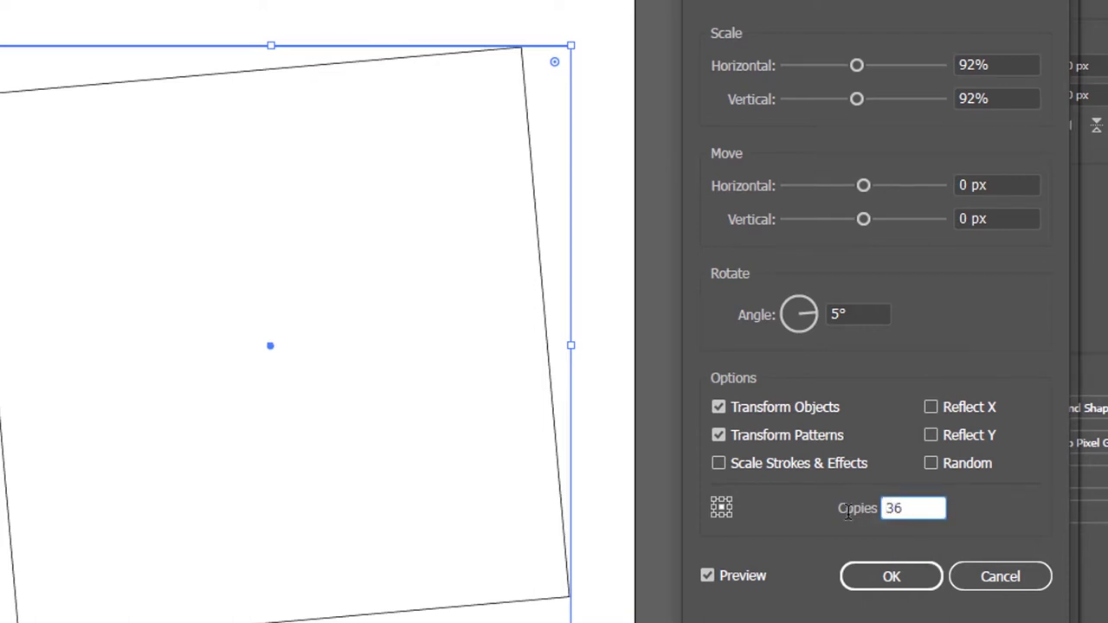
pyautogui.press('Tab')
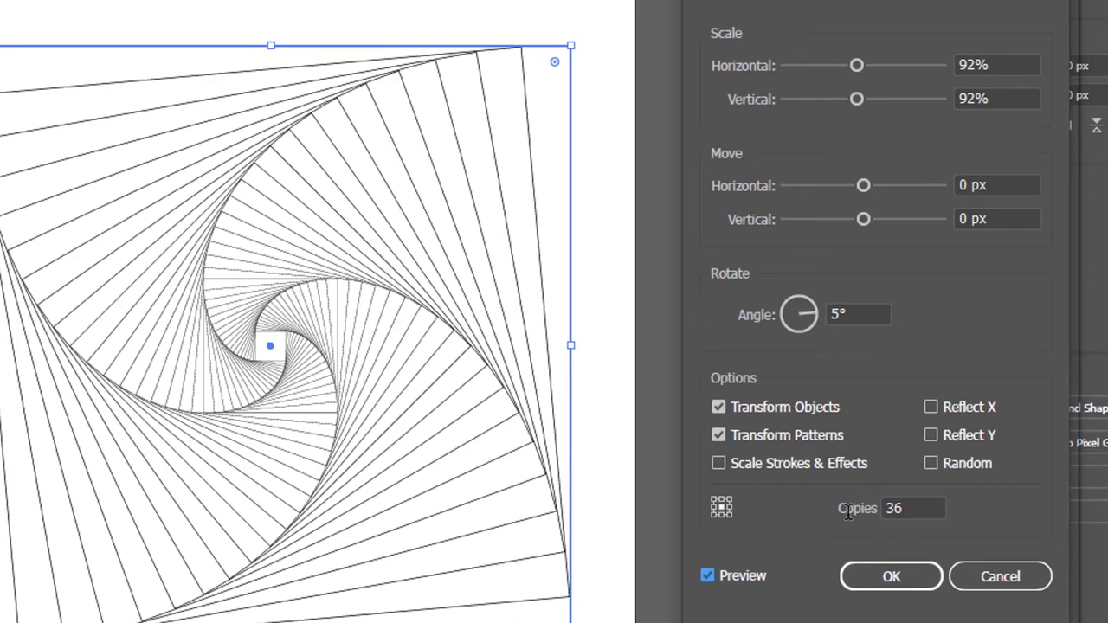
pyautogui.click(913, 581)
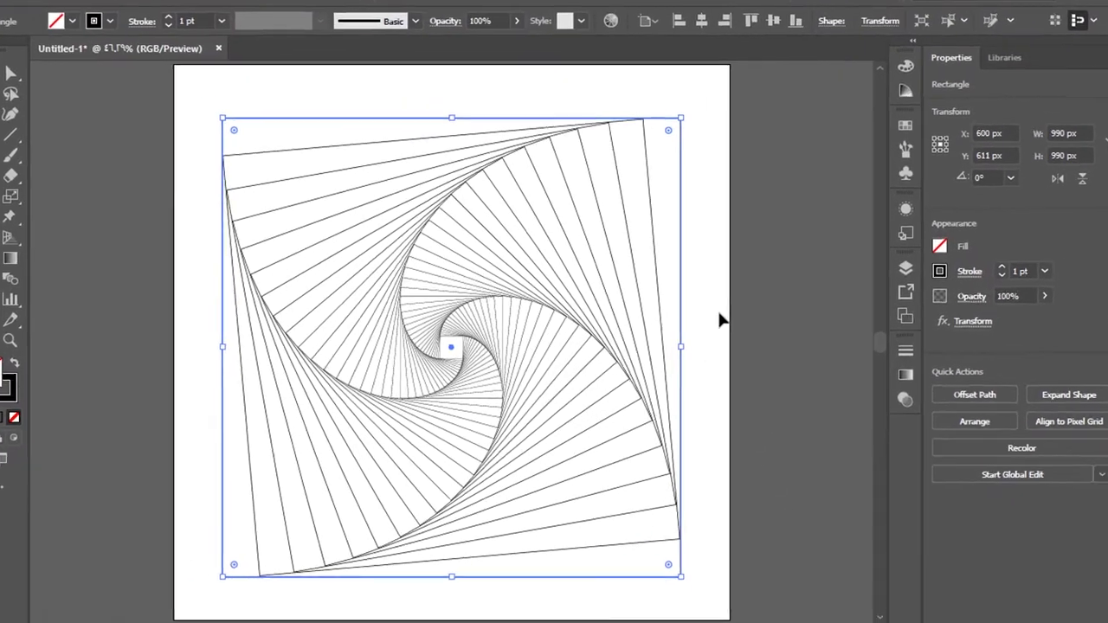
# Swap fill and stroke so the spiral square is solid black without outline.
pyautogui.click(707, 340)
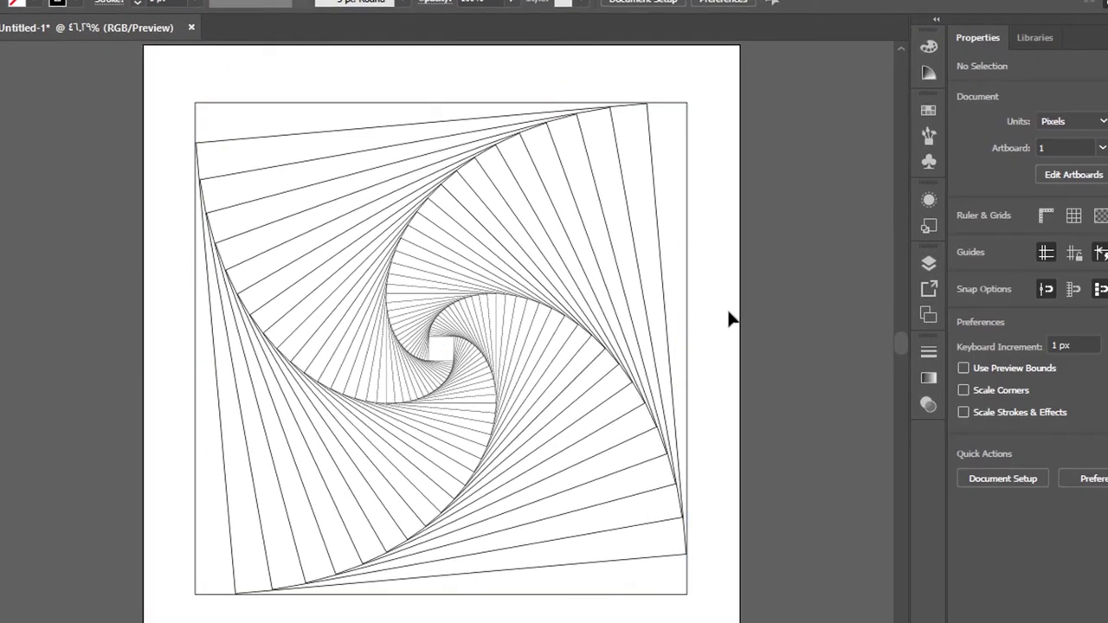
pyautogui.click(666, 108)
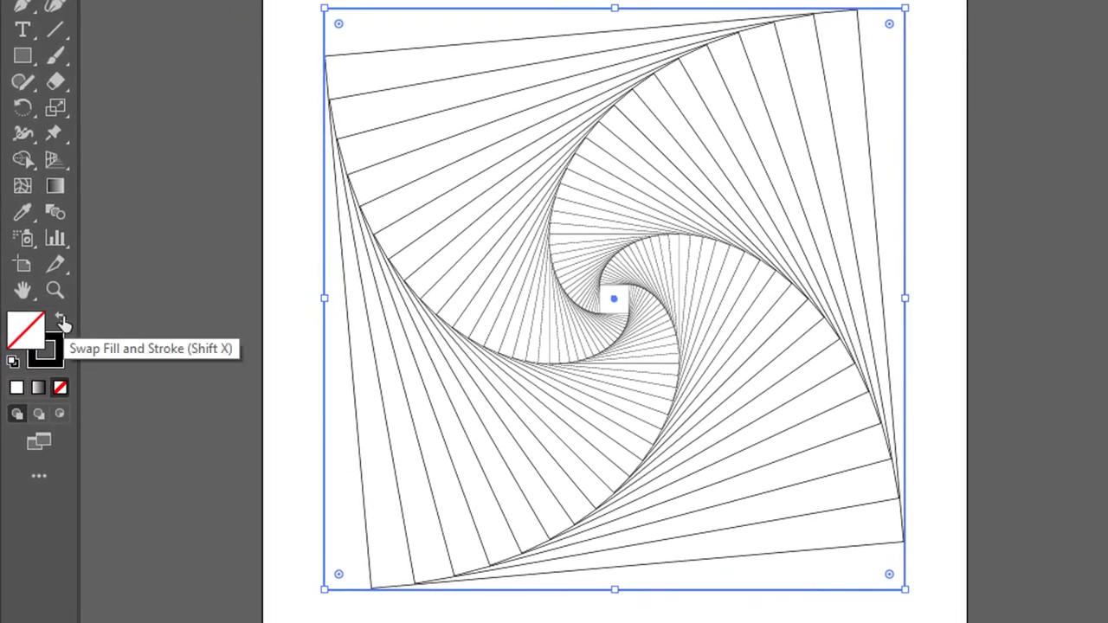
pyautogui.click(62, 319)
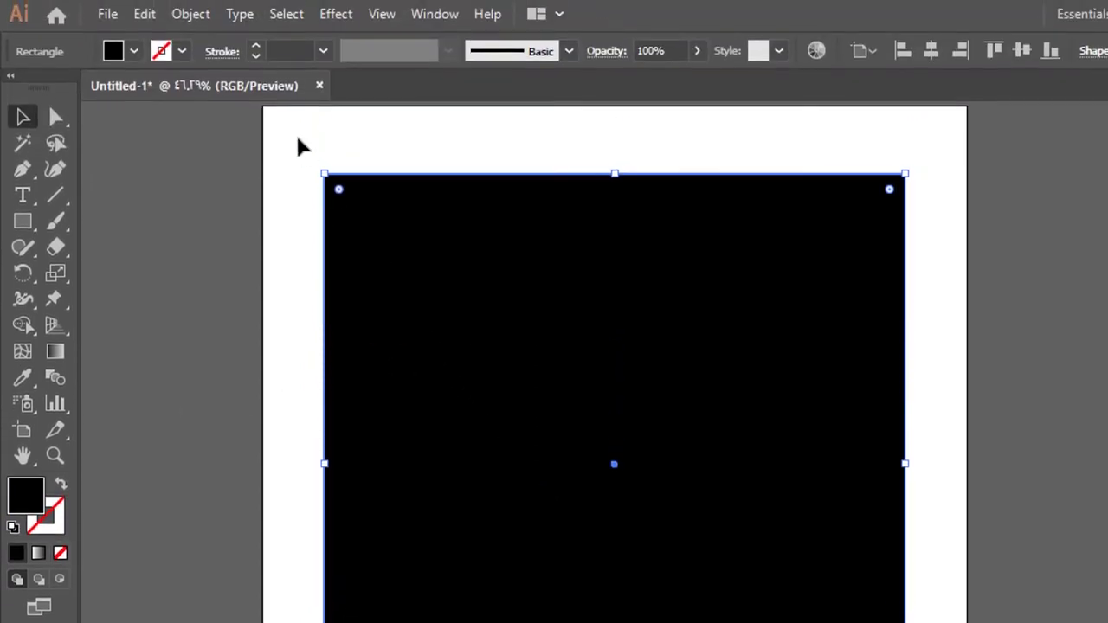
# Expand the spiral's appearance and apply Pathfinder Exclude for alternating black-and-white stripes.
pyautogui.click(202, 21)
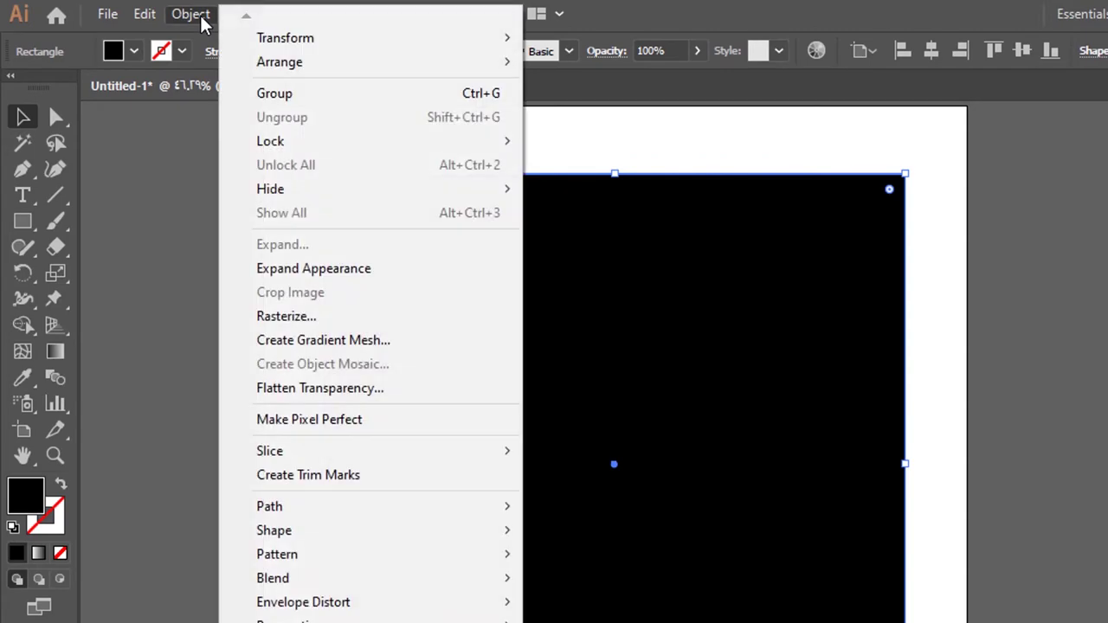
pyautogui.click(286, 269)
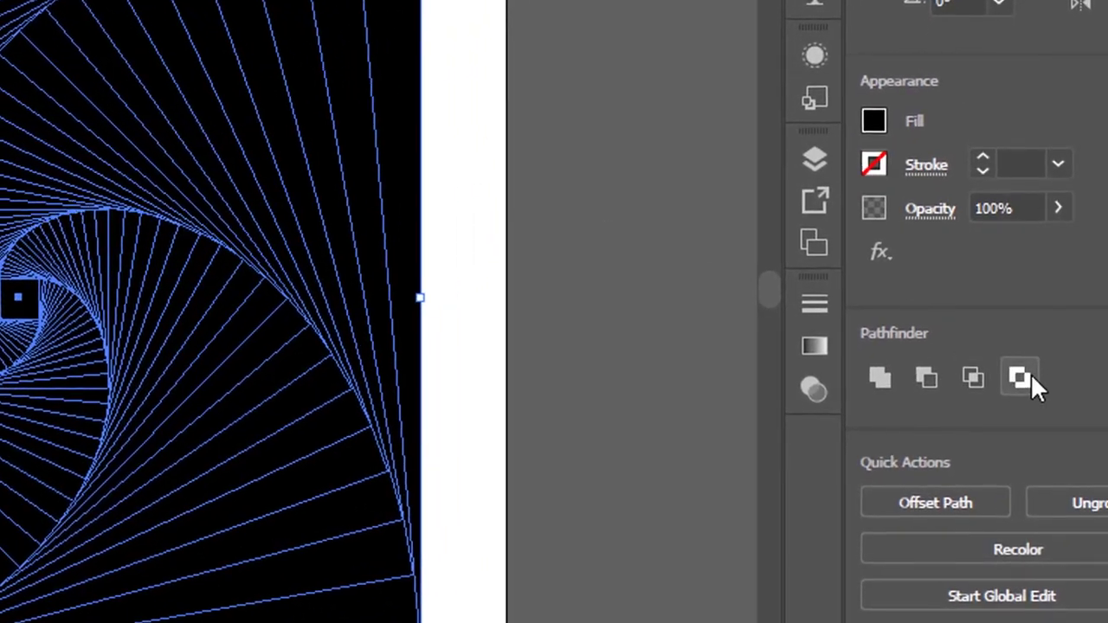
pyautogui.click(1027, 369)
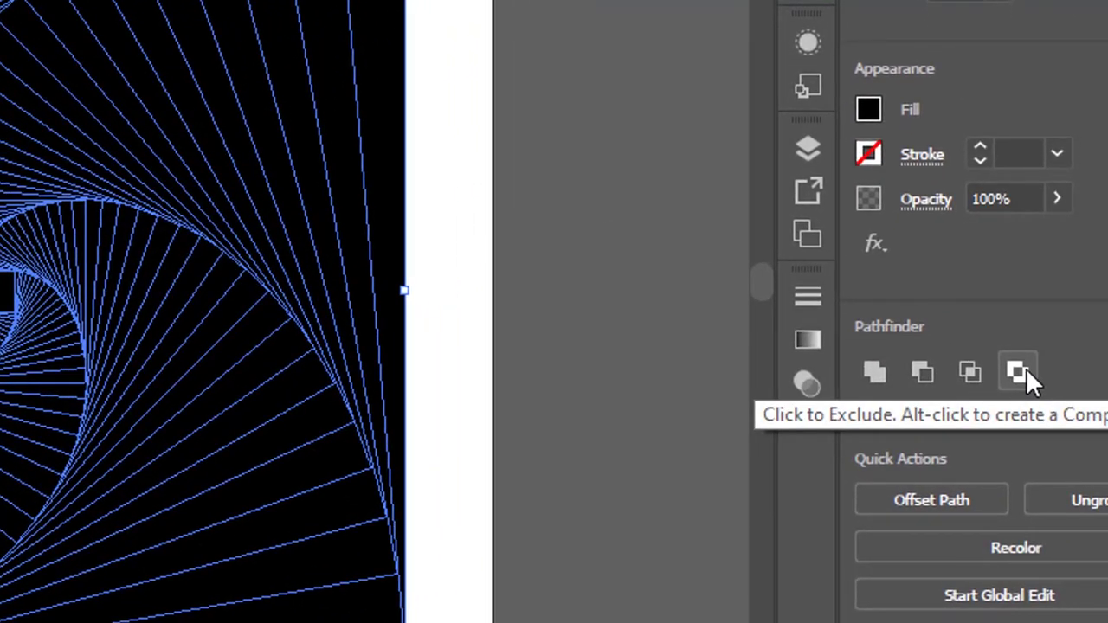
pyautogui.click(1026, 370)
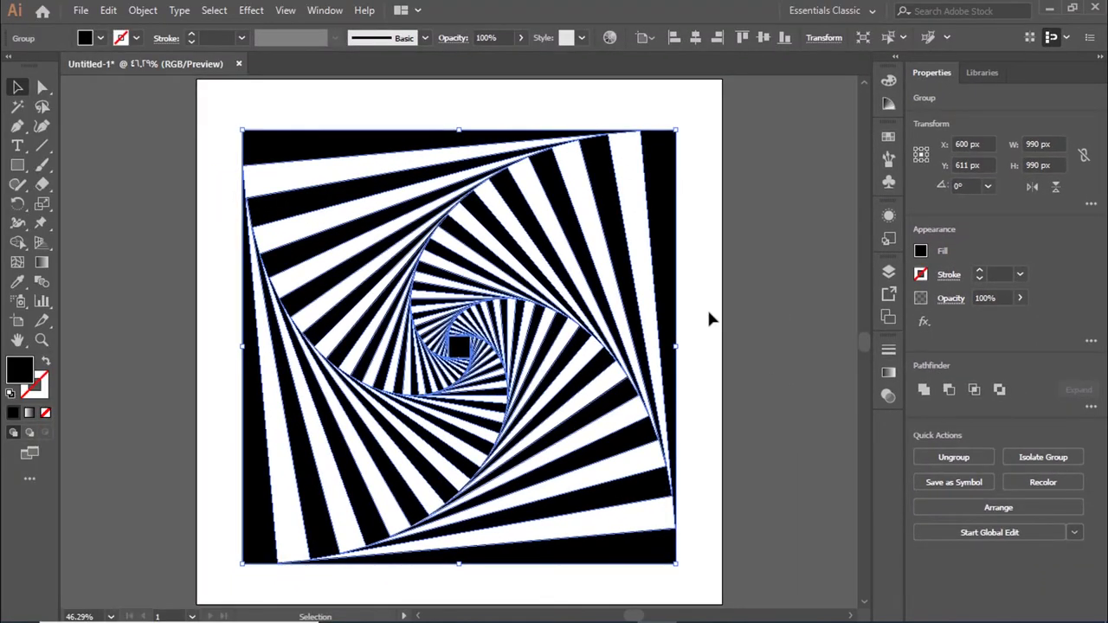
# Check the striped spiral group and choose the Ellipse tool from the shape tools.
pyautogui.click(708, 319)
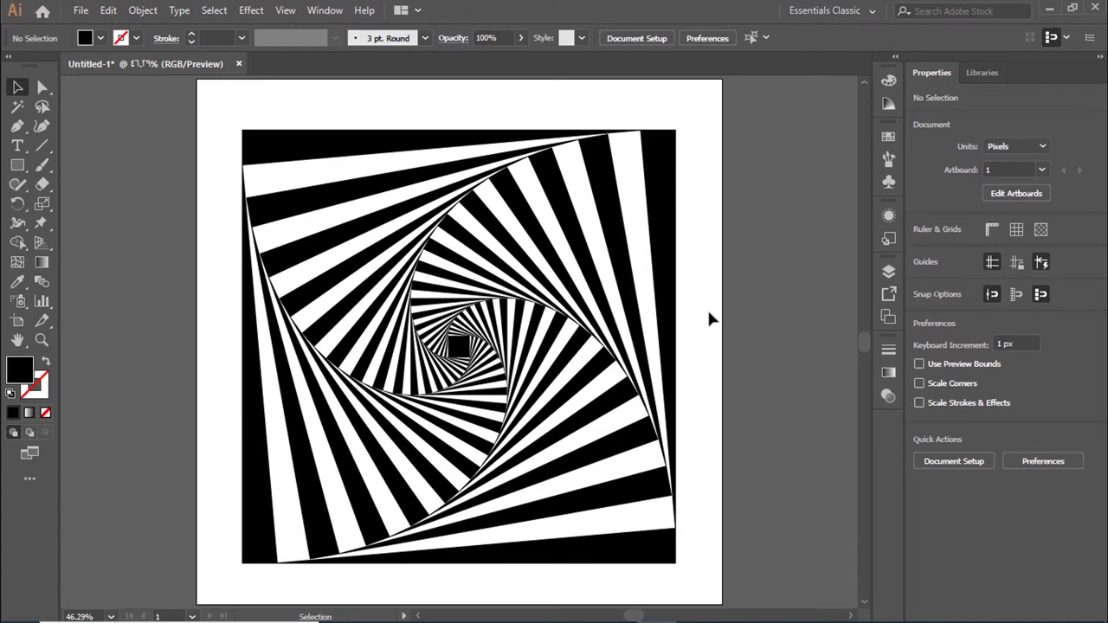
pyautogui.click(670, 241)
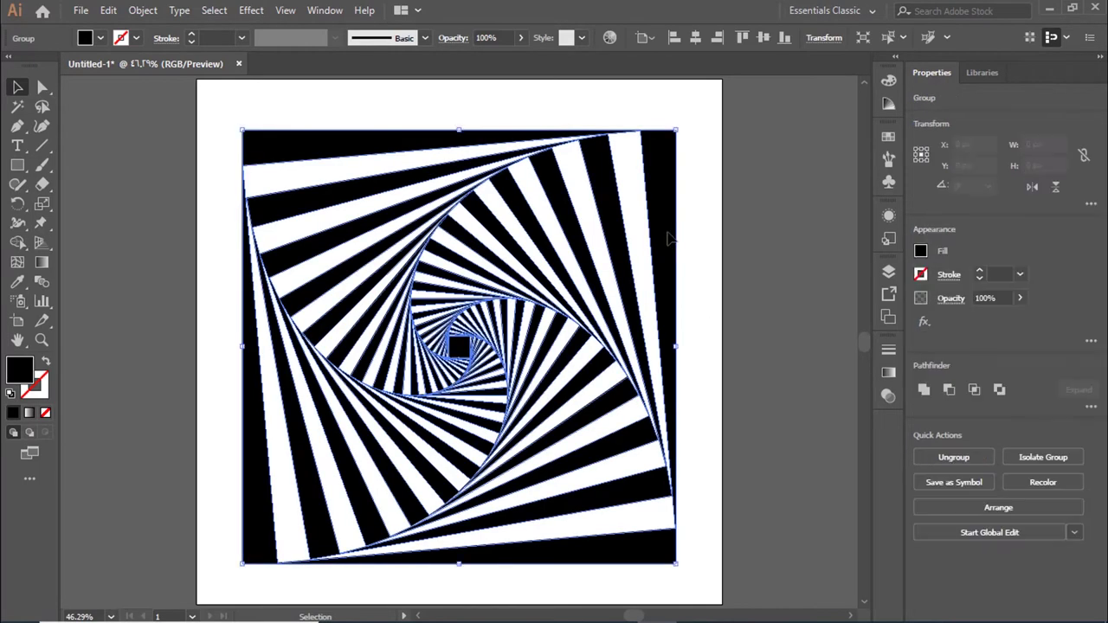
pyautogui.click(705, 190)
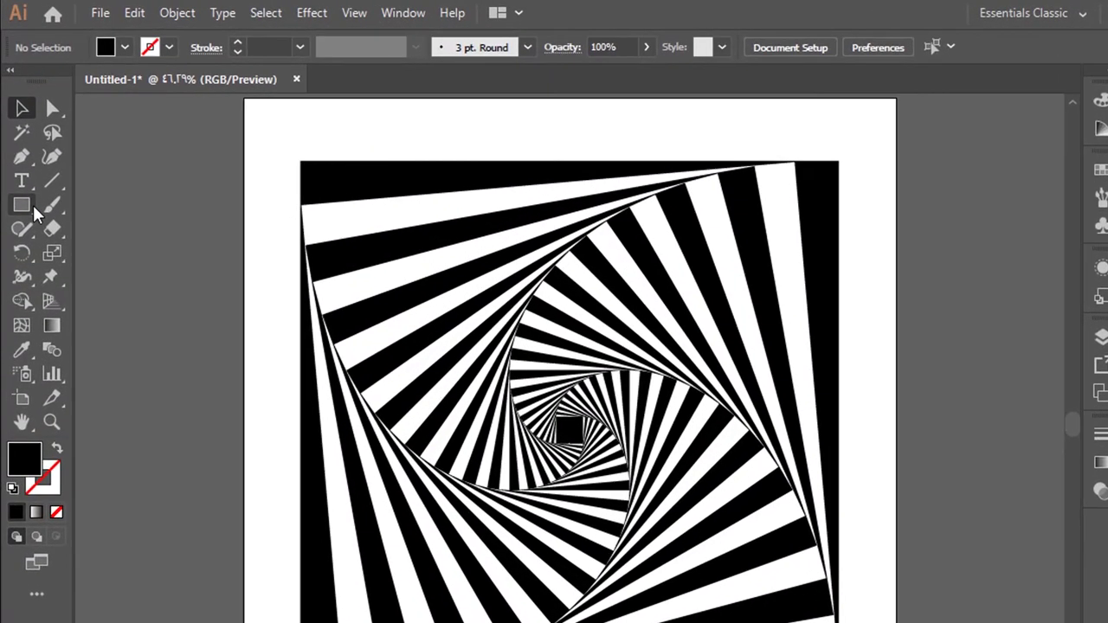
pyautogui.click(34, 208)
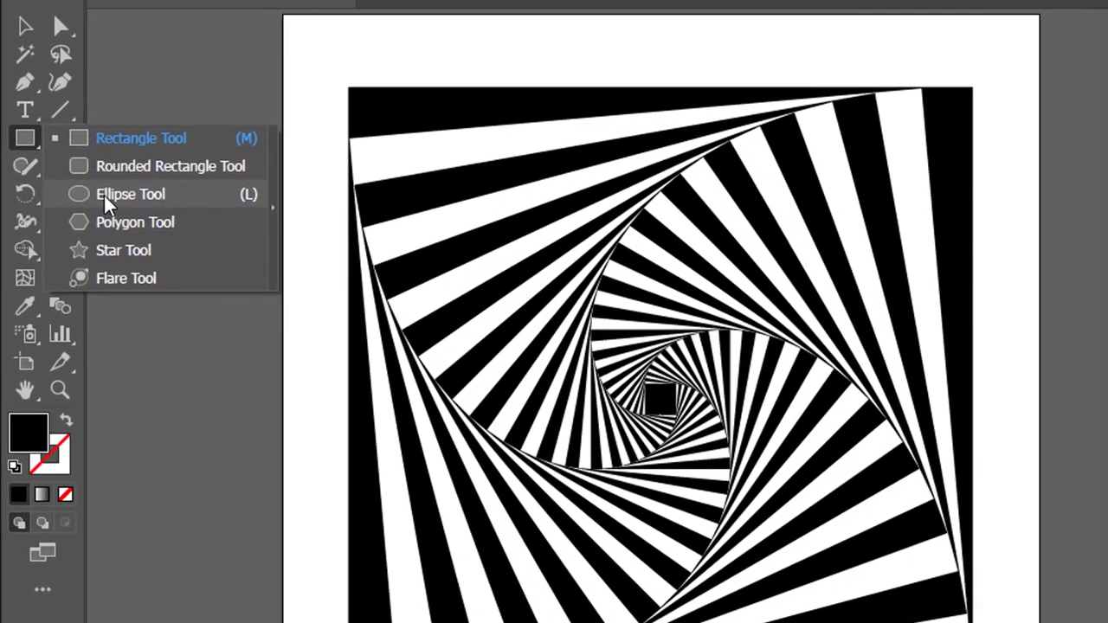
pyautogui.click(130, 194)
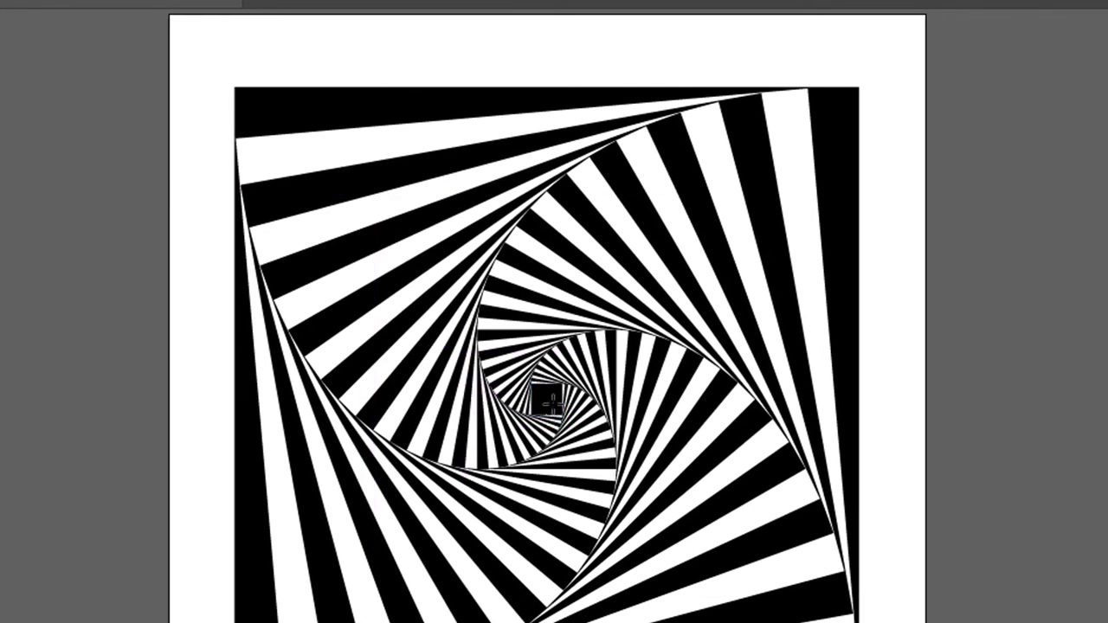
# Draw a black 990 px circle from the spiral's centre and bring it to front.
pyautogui.moveTo(545, 397); pyautogui.dragTo(860, 173)
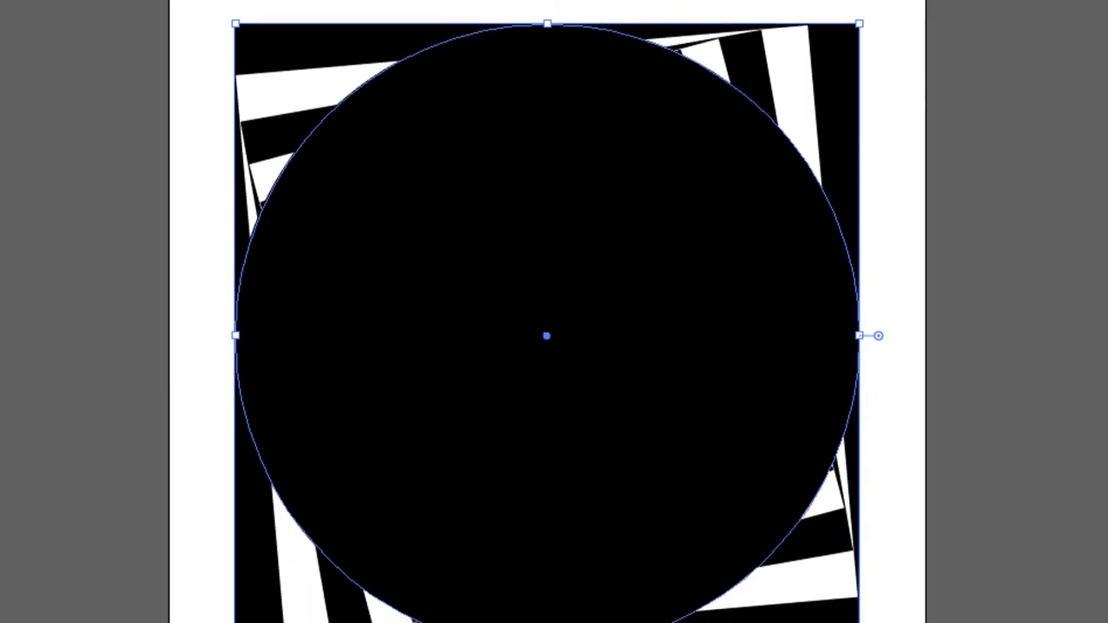
pyautogui.click(202, 27)
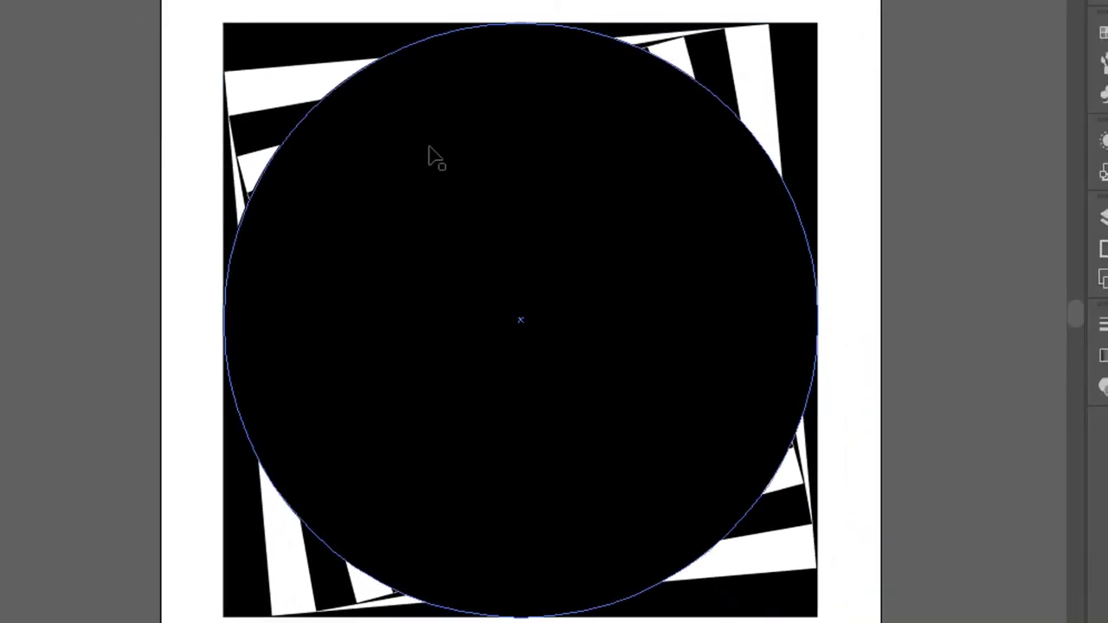
pyautogui.click(435, 158)
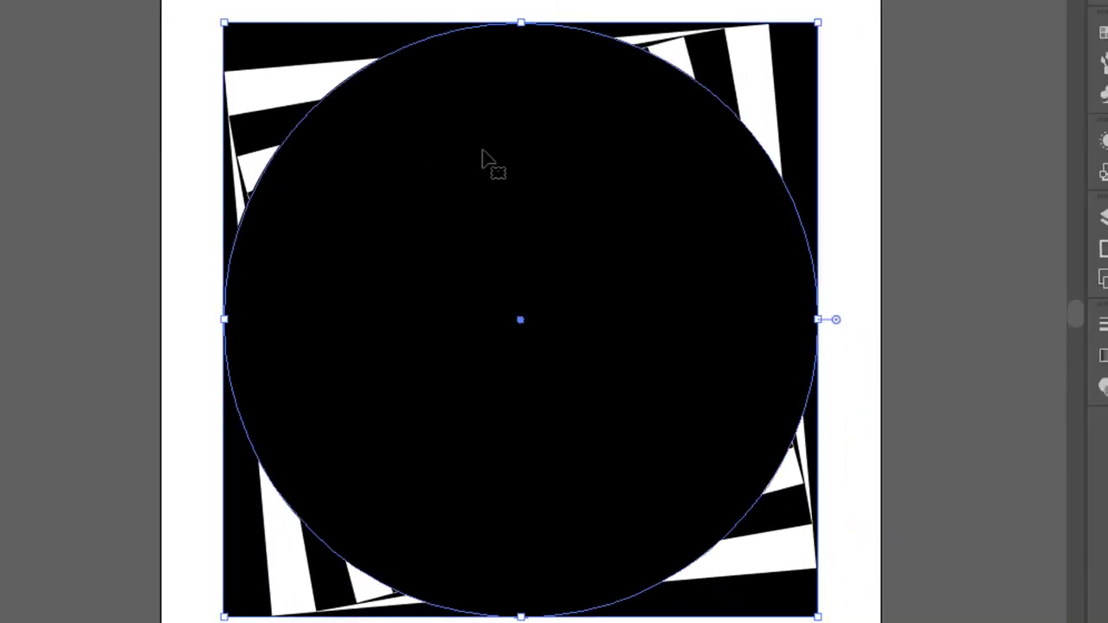
pyautogui.rightClick(522, 188)
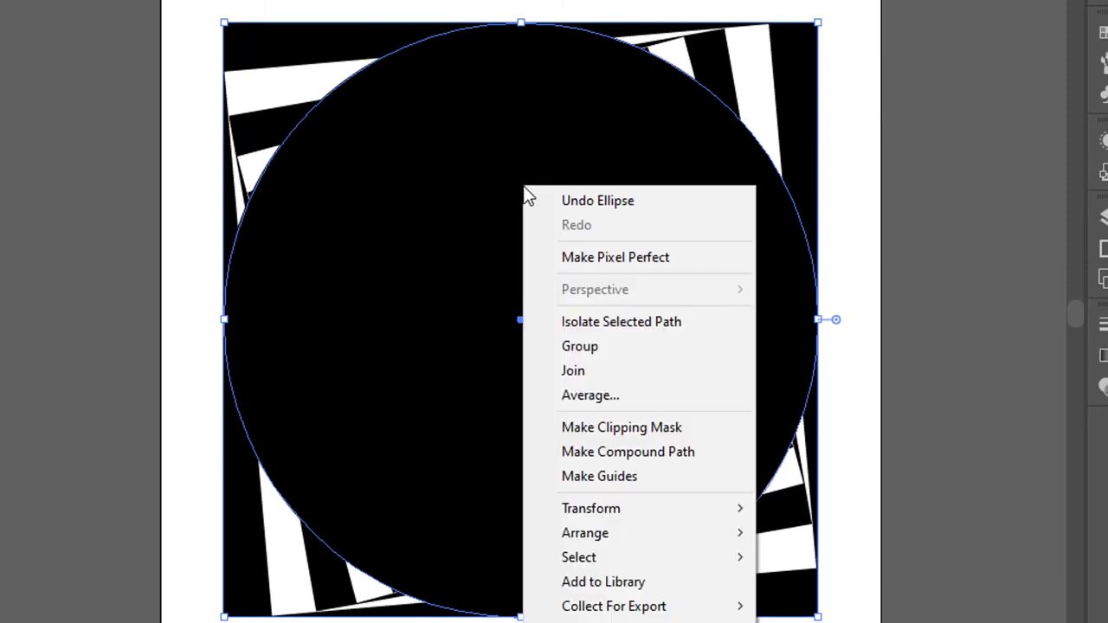
pyautogui.moveTo(585, 533)
pyautogui.click(866, 535)
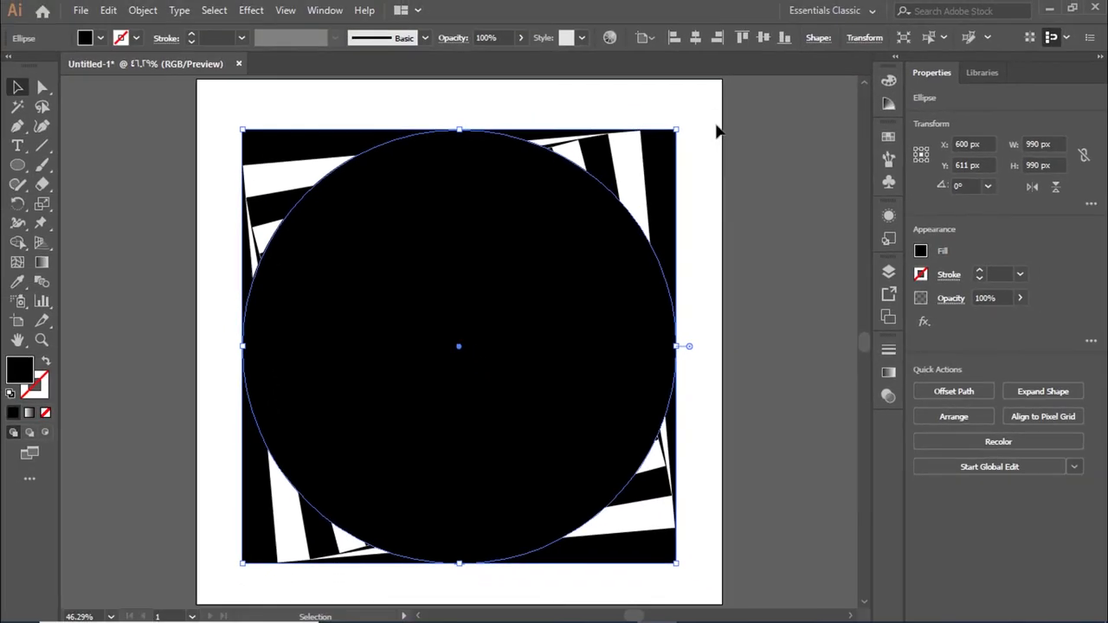
pyautogui.click(717, 131)
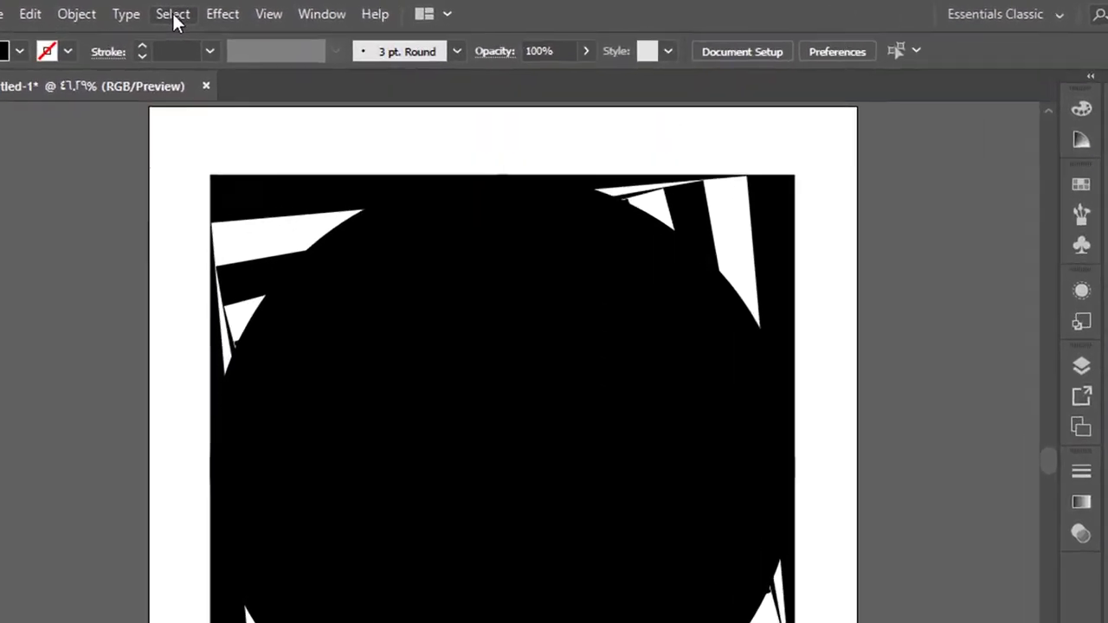
pyautogui.click(214, 12)
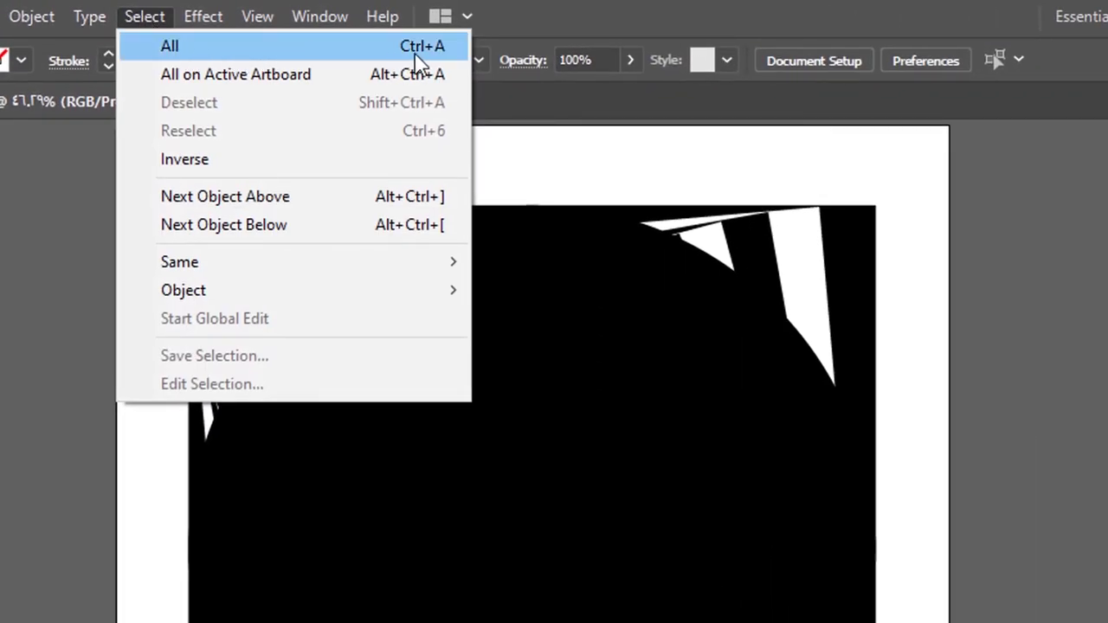
# Envelope the spiral with Make with Top Object and scale it to 1108 px.
pyautogui.click(271, 51)
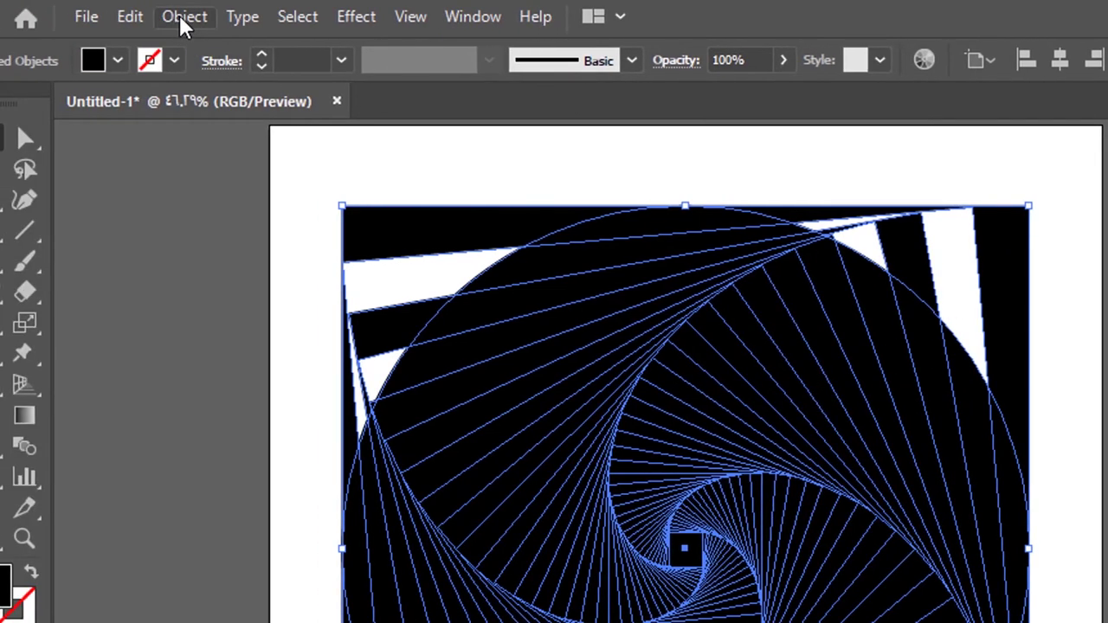
pyautogui.click(181, 19)
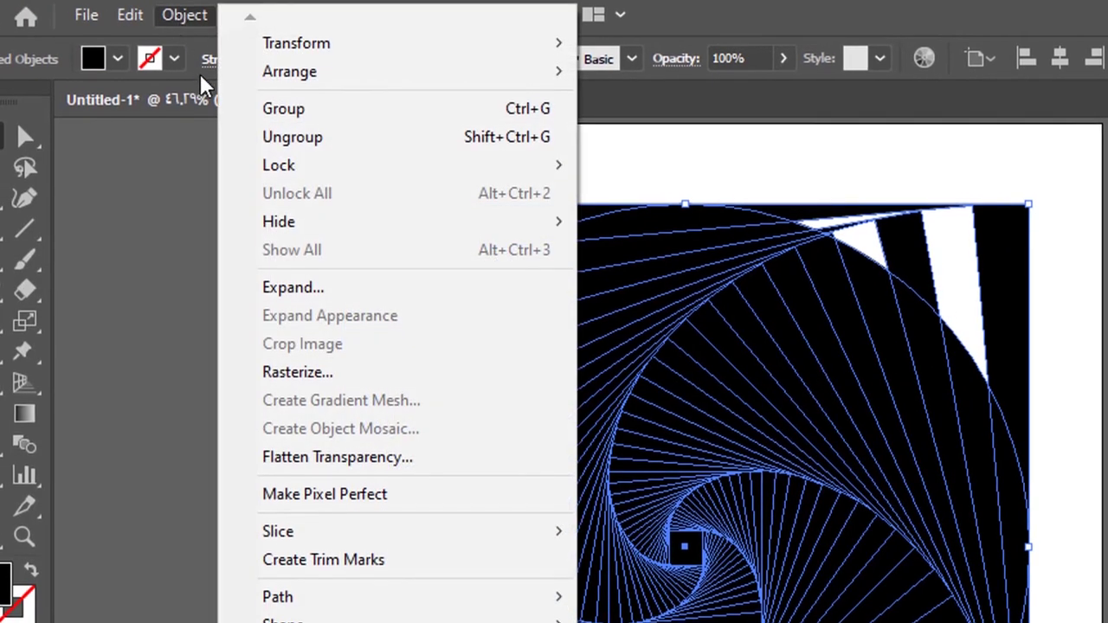
pyautogui.moveTo(294, 370)
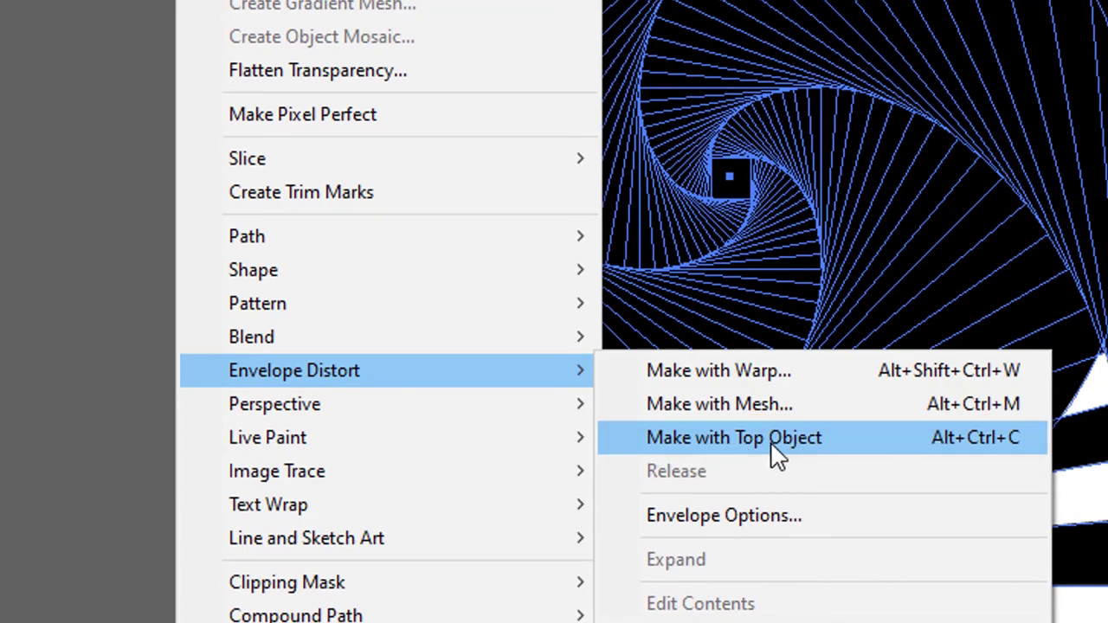
pyautogui.click(746, 445)
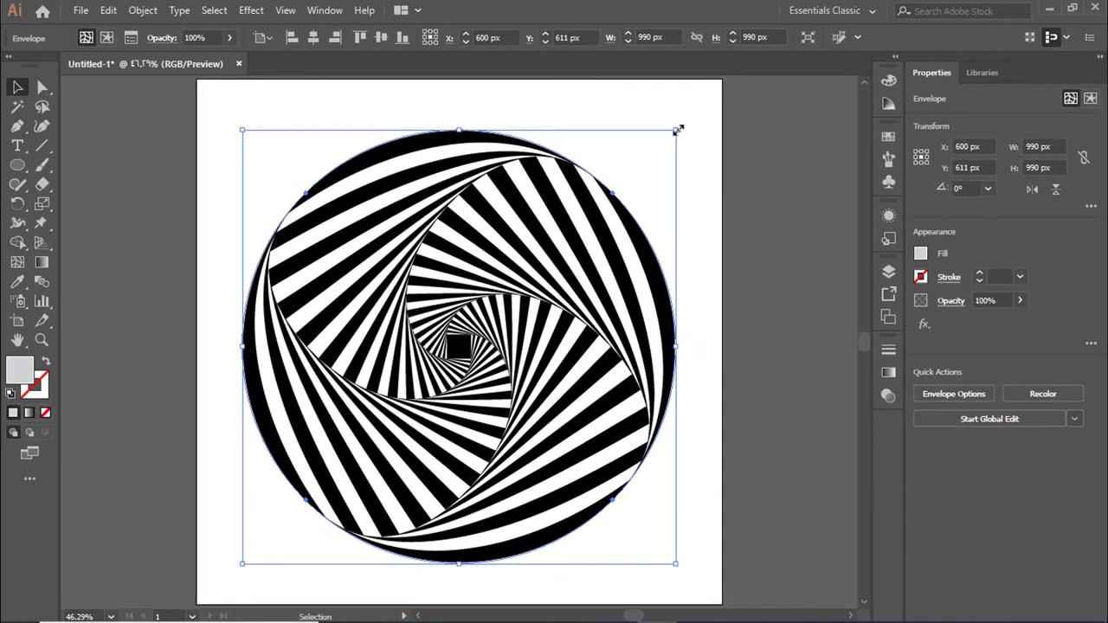
pyautogui.moveTo(678, 129); pyautogui.dragTo(722, 103)
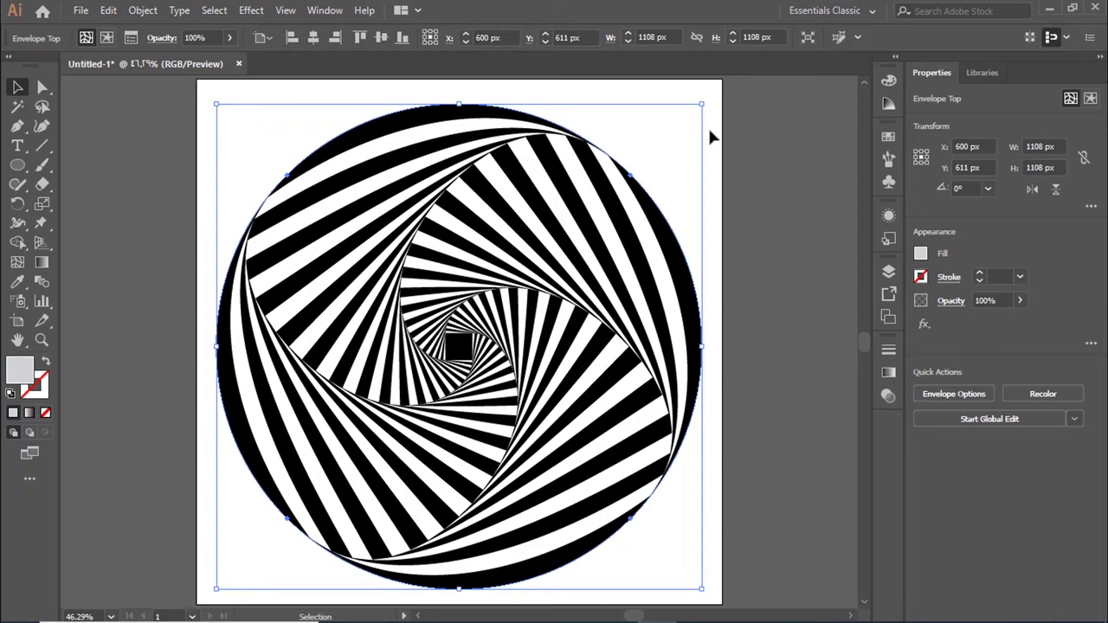
pyautogui.click(710, 137)
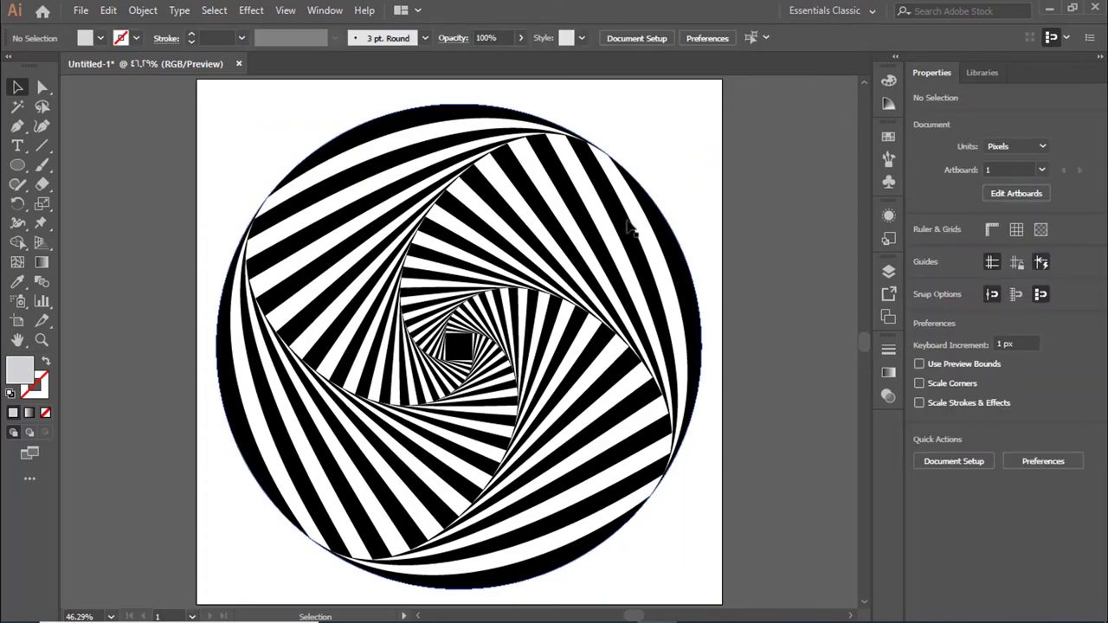
# Edit the envelope contents and open the Metals gradient swatch library.
pyautogui.click(637, 223)
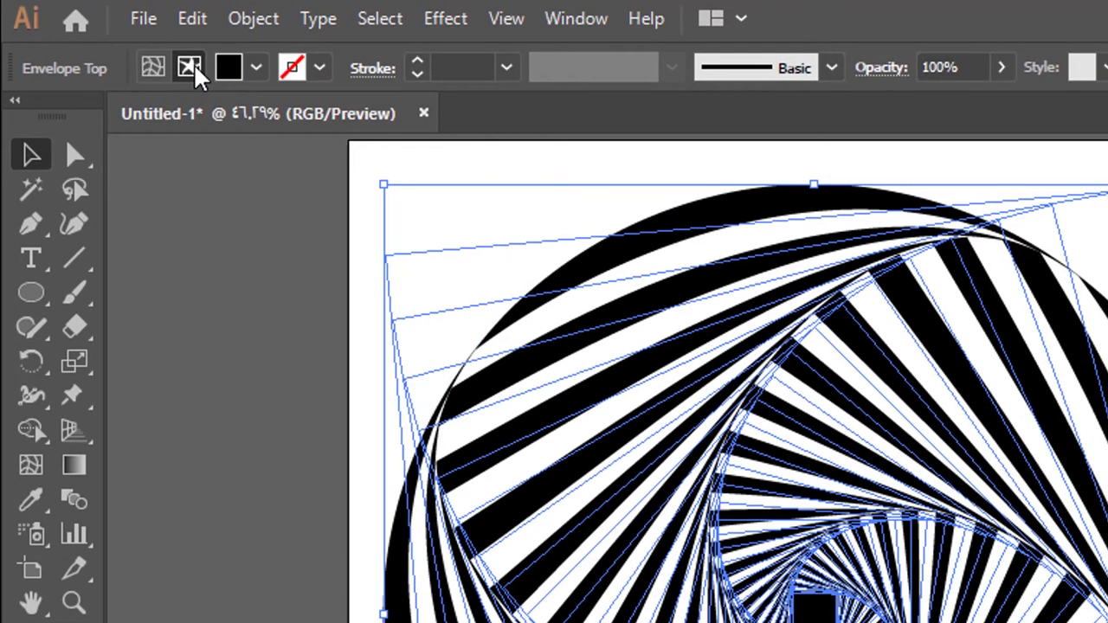
pyautogui.click(254, 67)
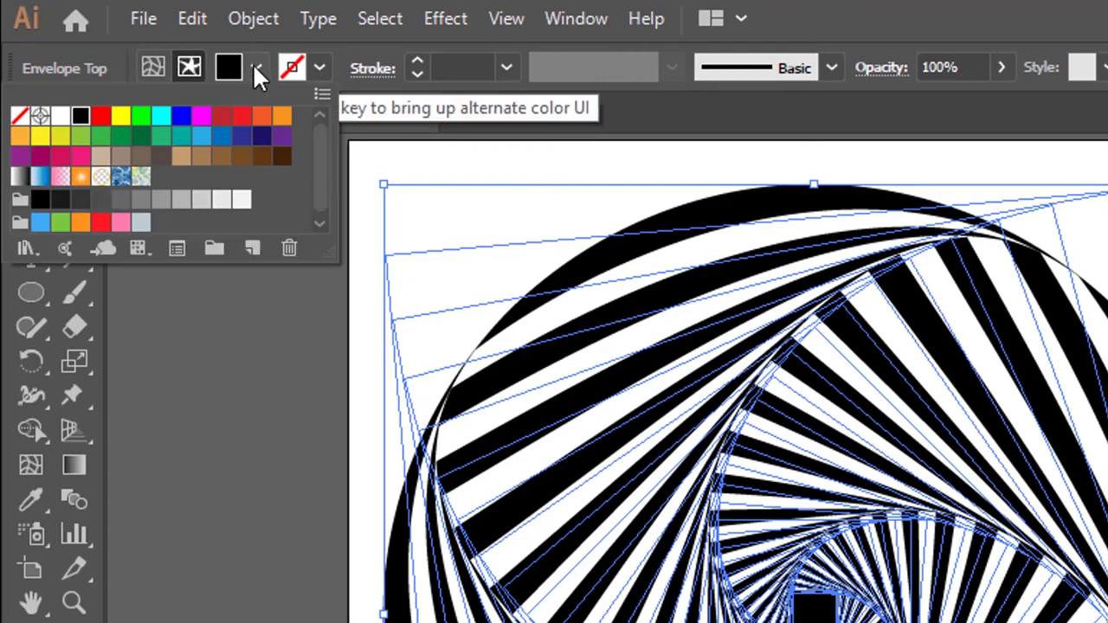
pyautogui.click(33, 251)
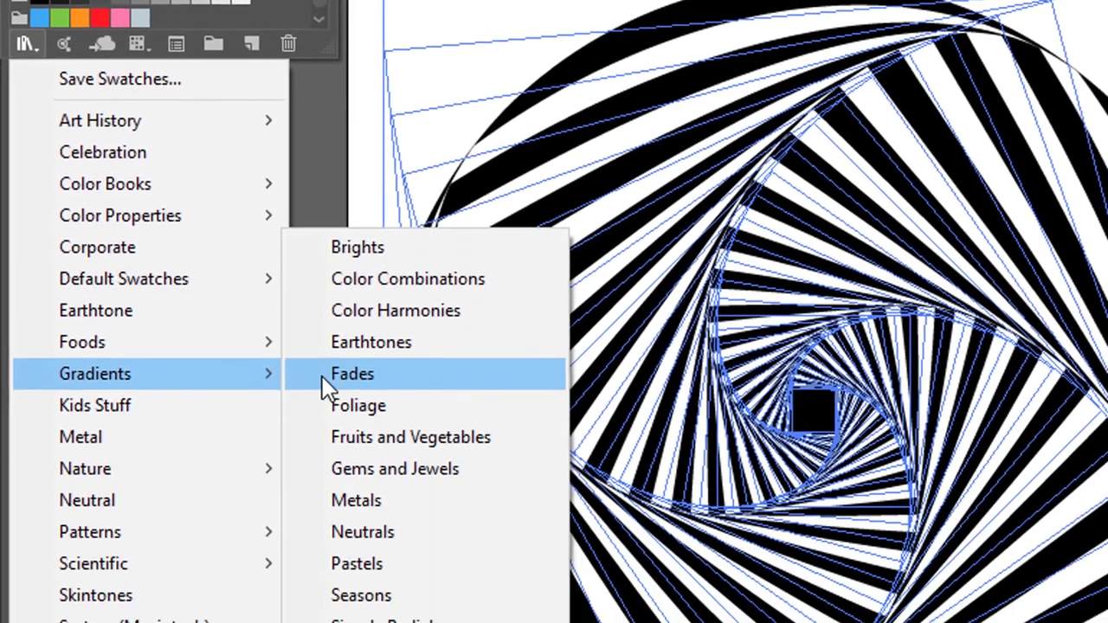
pyautogui.moveTo(147, 344)
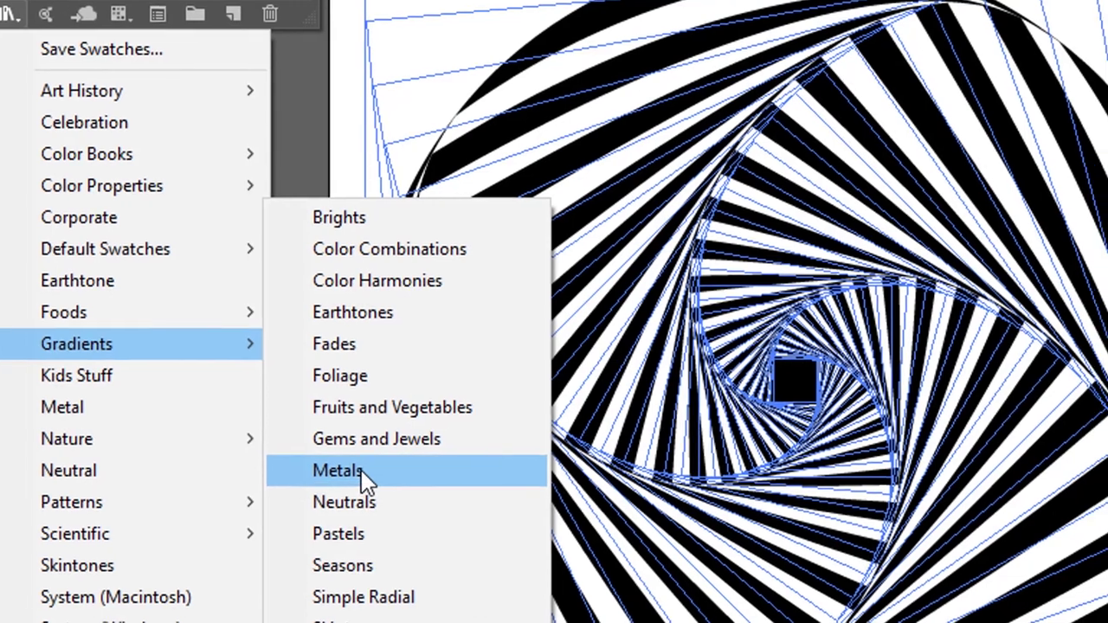
pyautogui.click(387, 475)
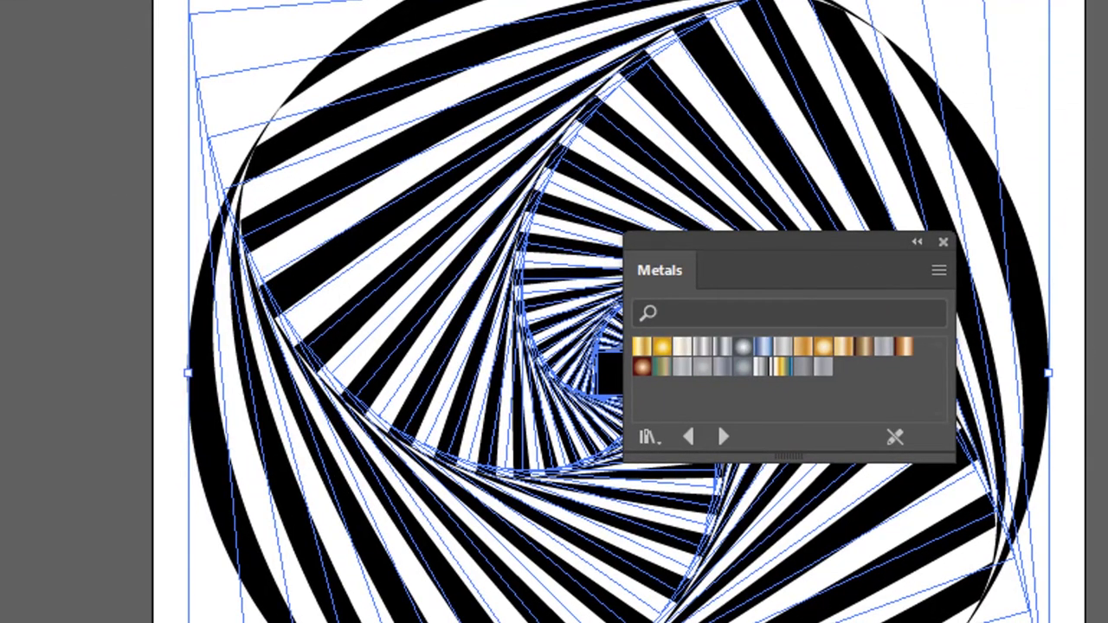
# Fill the spiral's stripes with the Steel Radial gradient from the Metals library.
pyautogui.moveTo(779, 259); pyautogui.dragTo(831, 101)
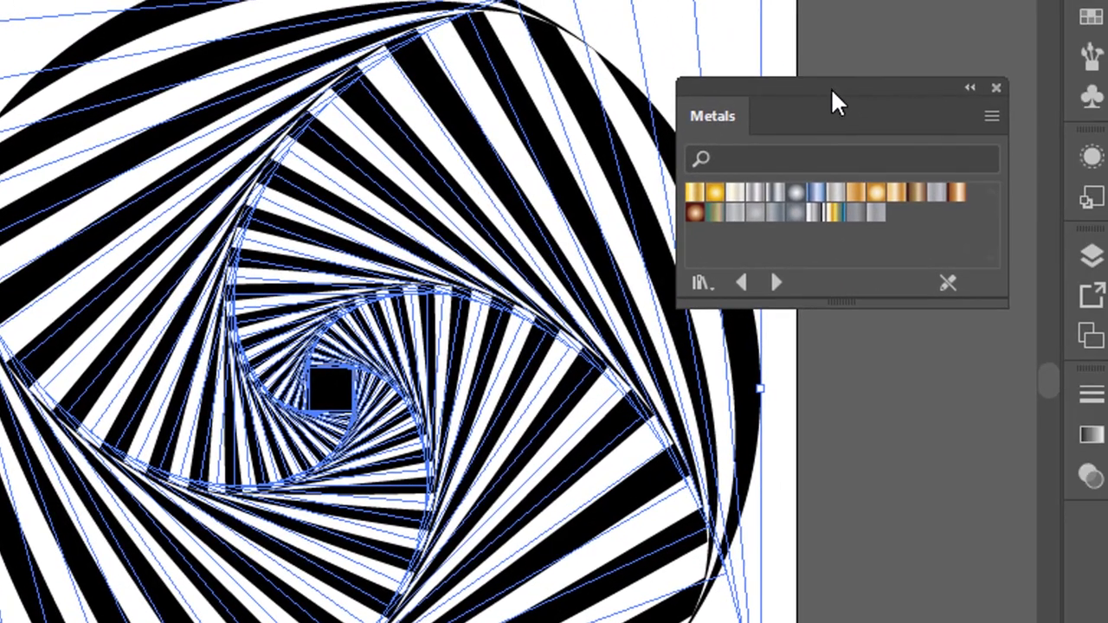
pyautogui.click(776, 283)
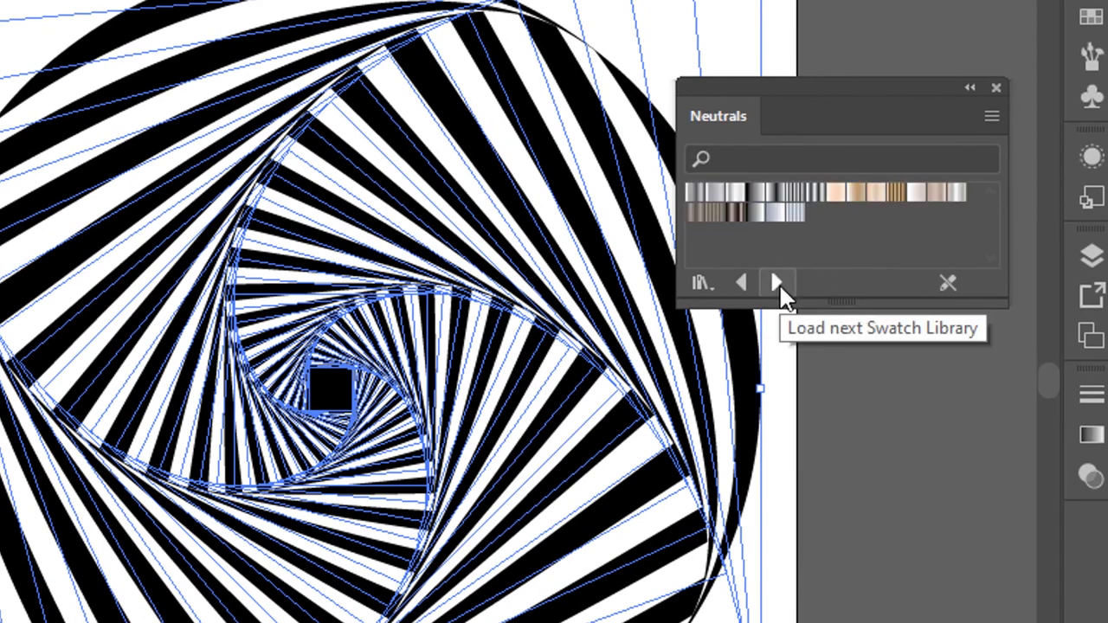
pyautogui.click(739, 283)
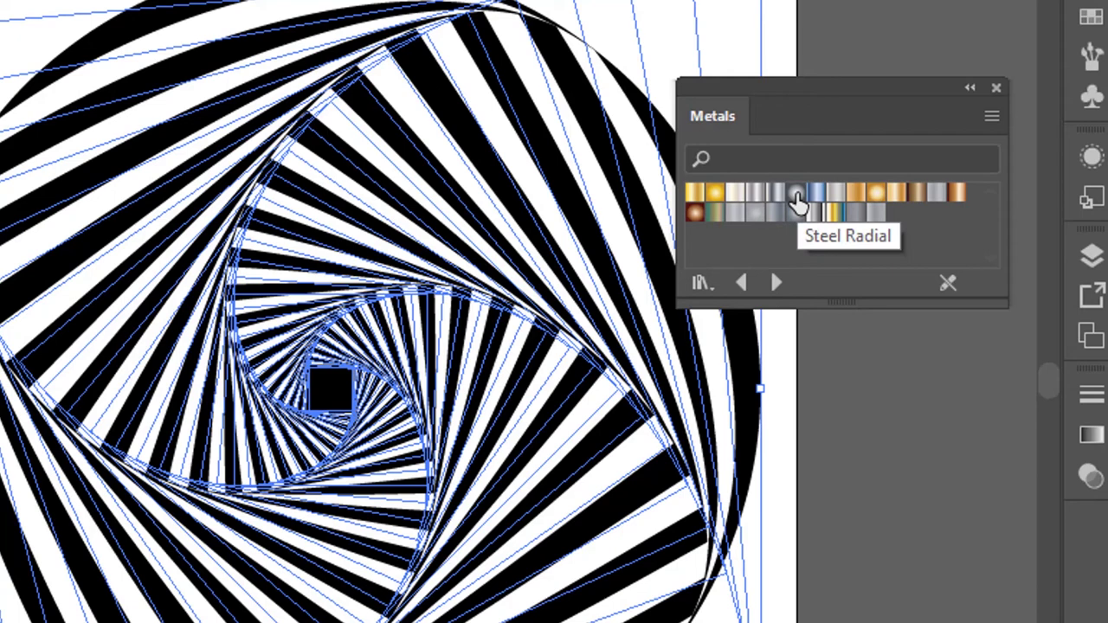
pyautogui.click(795, 192)
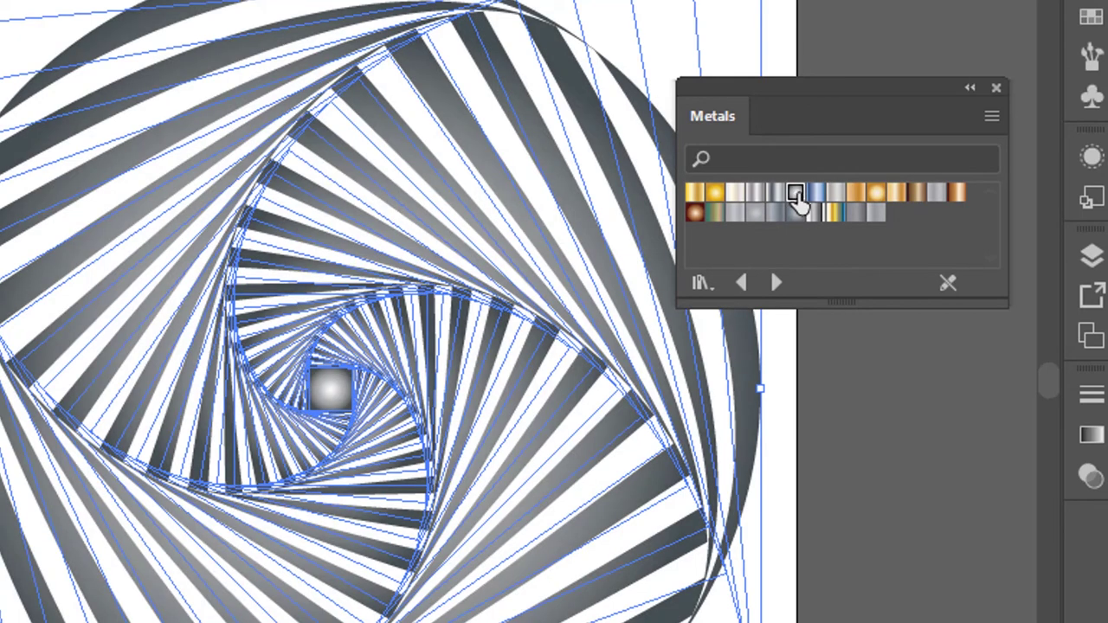
pyautogui.click(996, 87)
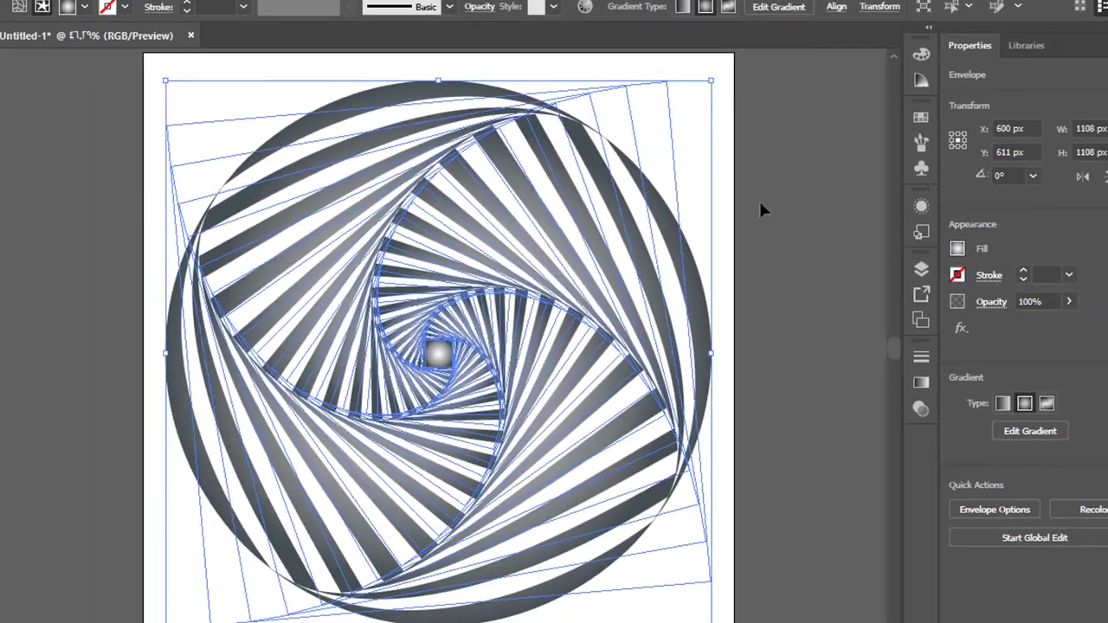
pyautogui.click(745, 218)
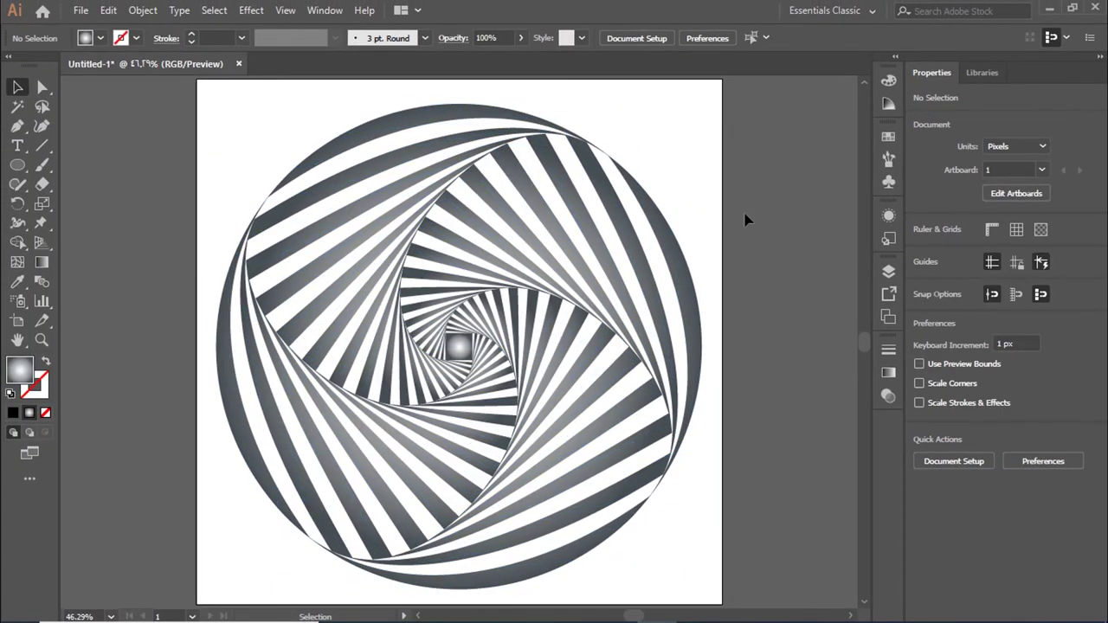
pyautogui.click(678, 249)
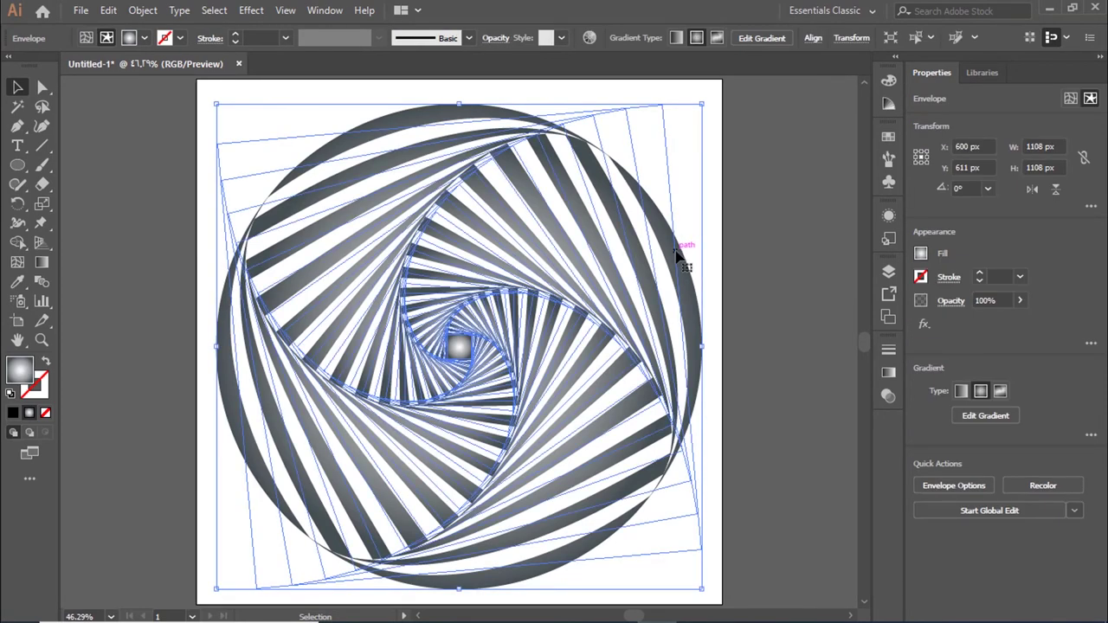
pyautogui.click(169, 143)
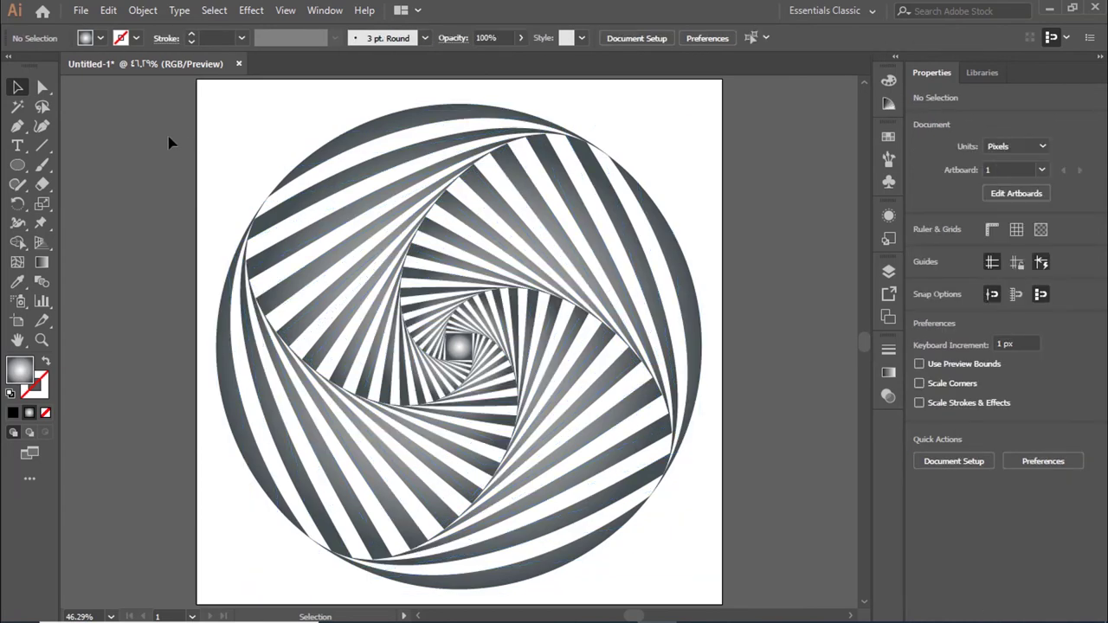